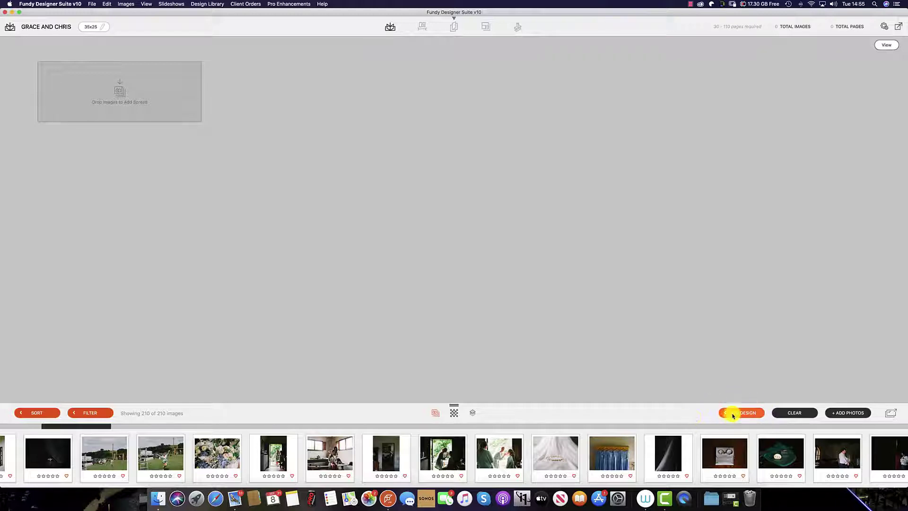
# - Bring up the Auto Design settings popover for the empty album
pyautogui.click(734, 415)
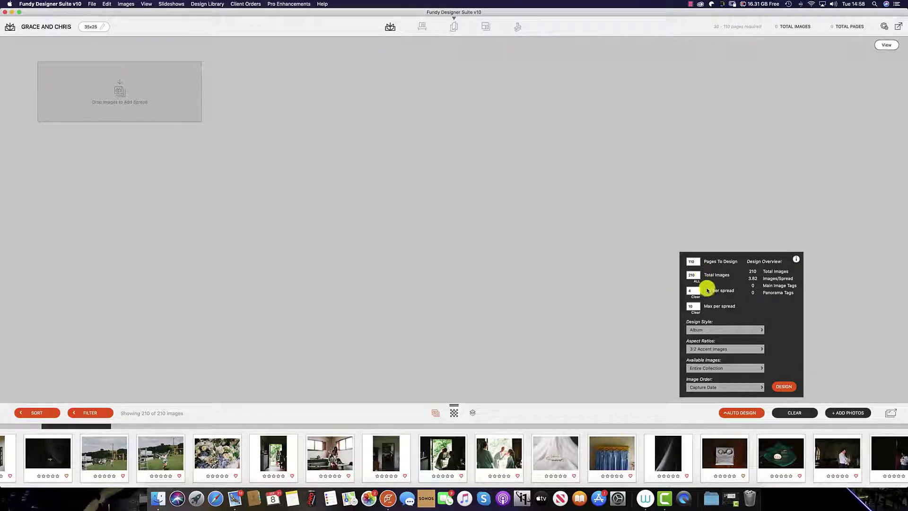
# - Set 4–10 images per spread, keeping Album style and 3:2 Accent Images ratio
pyautogui.click(692, 288)
pyautogui.write('4')
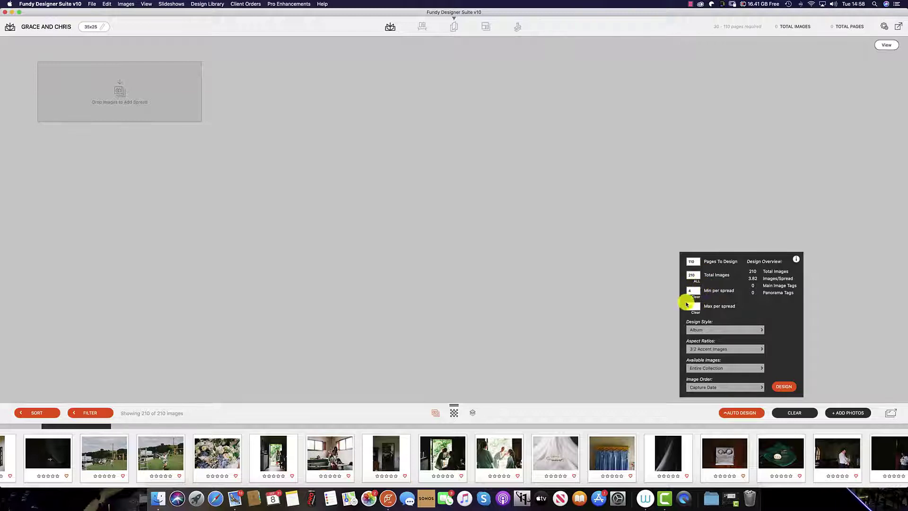
pyautogui.click(691, 305)
pyautogui.write('10')
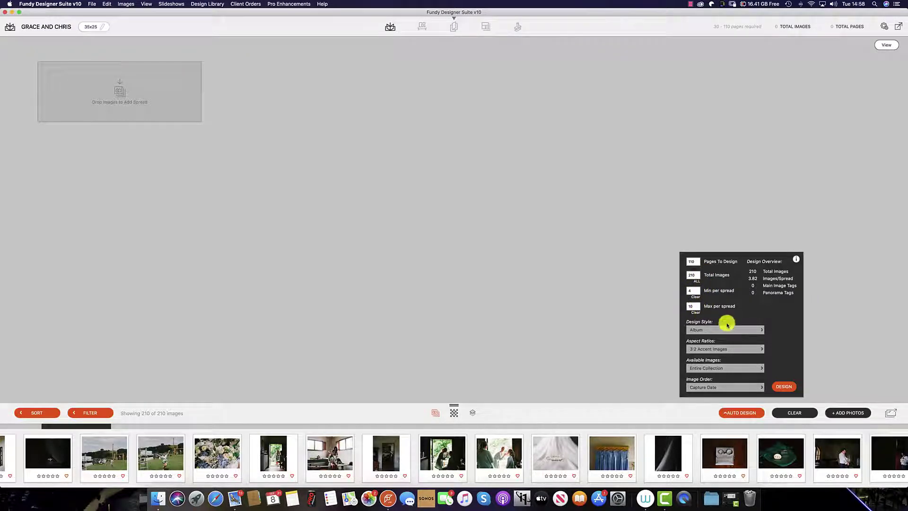
pyautogui.click(763, 331)
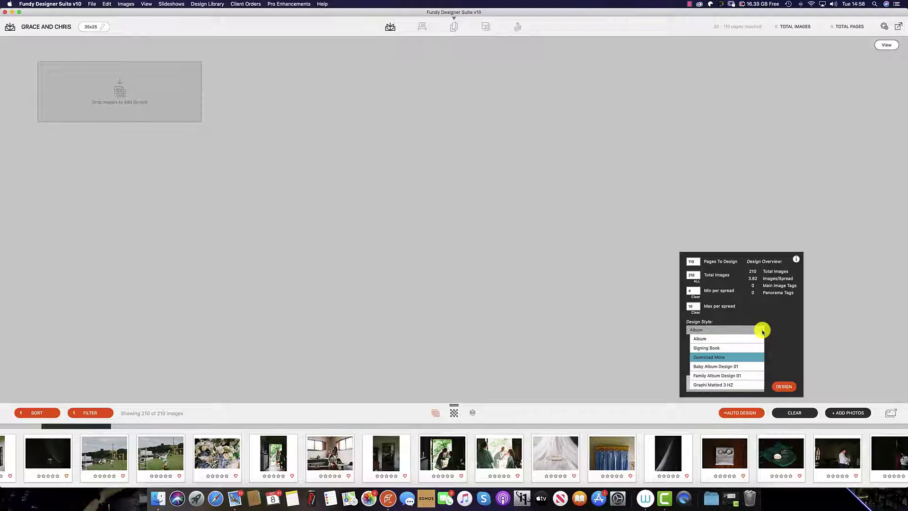
pyautogui.click(763, 331)
pyautogui.click(762, 349)
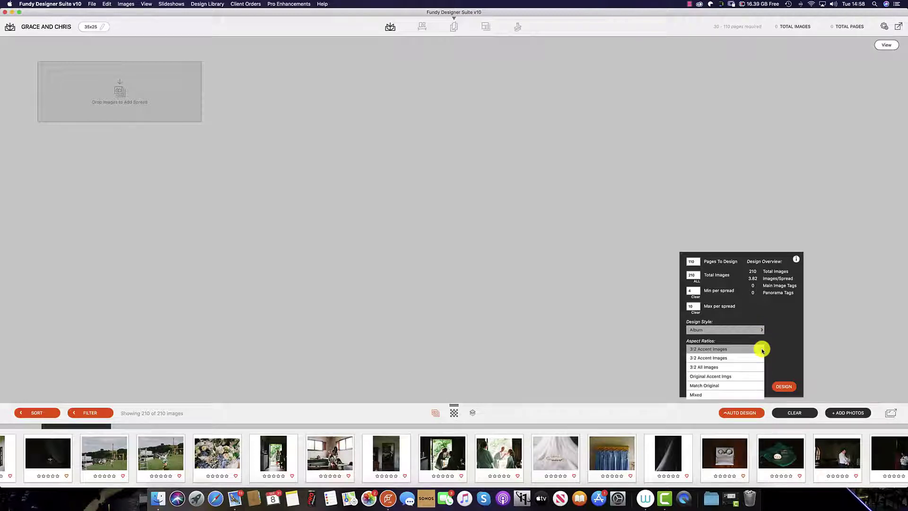
pyautogui.click(762, 349)
# - Use the Entire Collection ordered by Capture Date and generate the design
pyautogui.click(760, 368)
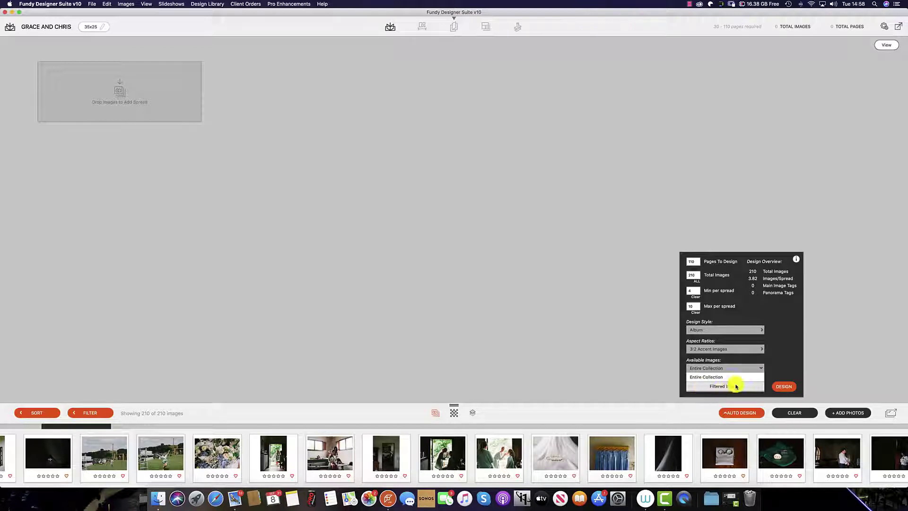
pyautogui.click(760, 368)
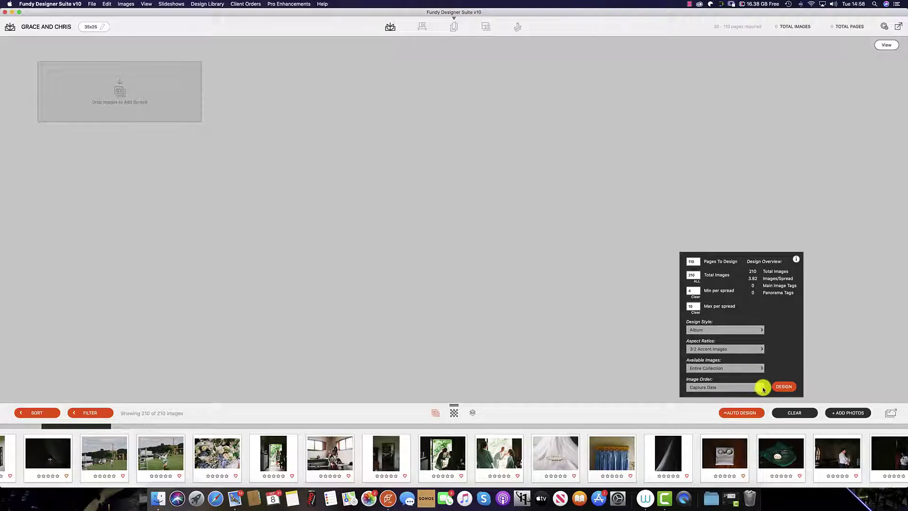
pyautogui.click(762, 388)
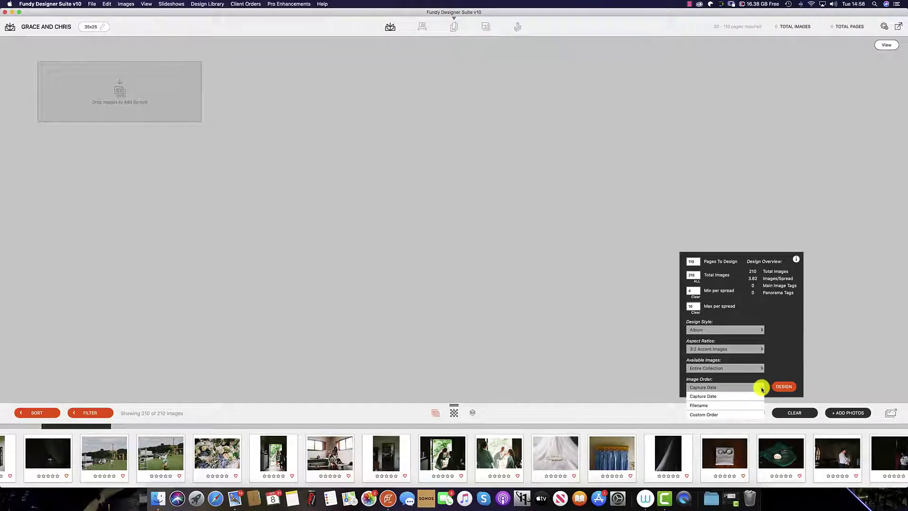
pyautogui.click(706, 396)
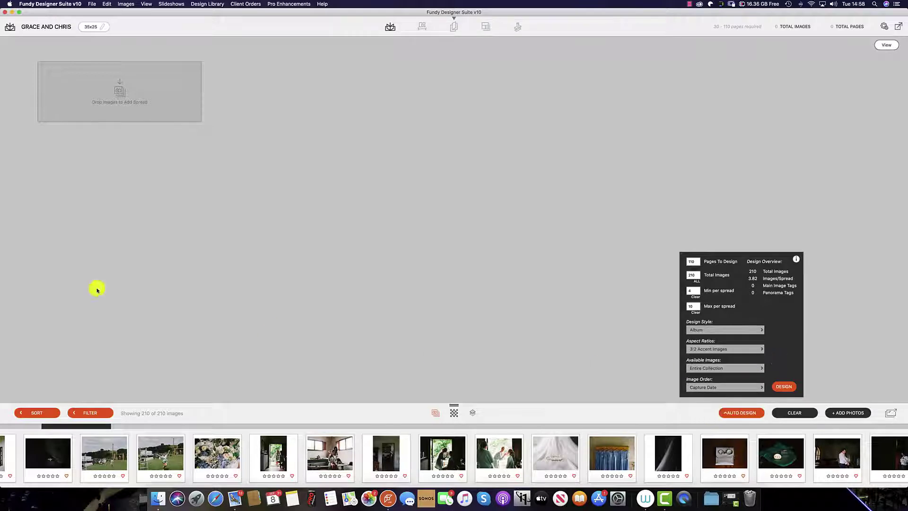
pyautogui.click(784, 386)
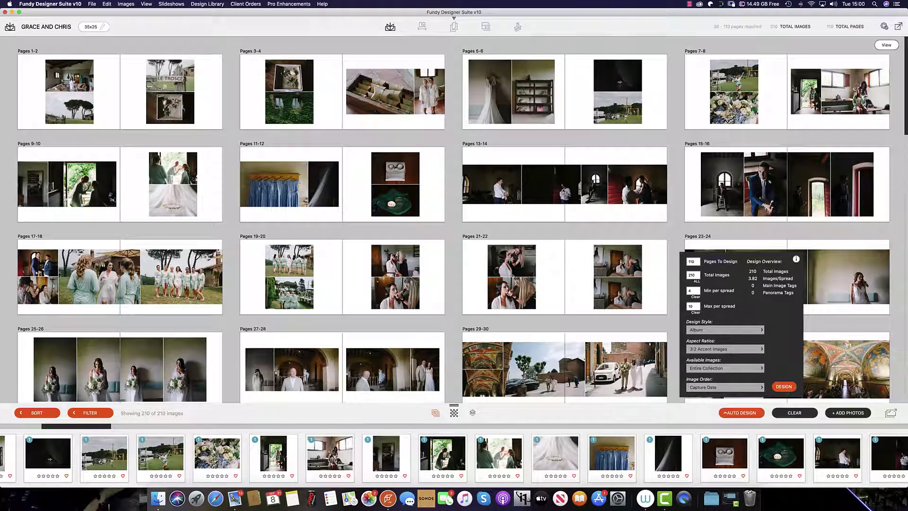
# - Dismiss the Auto Design popover to reveal the grid of designed spreads
pyautogui.click(496, 233)
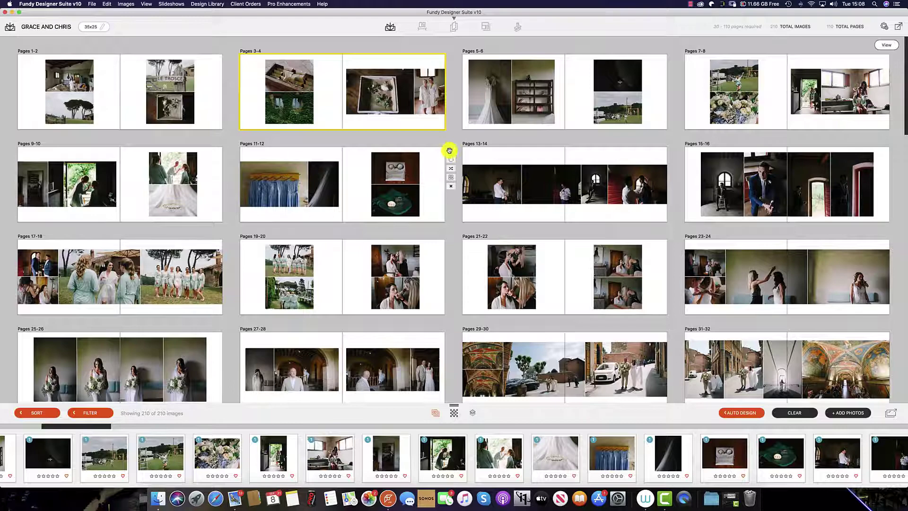
# - Move the blue dresses spread to Pages 9-10 and the window-and-gown spread to Pages 13-14
pyautogui.moveTo(448, 148); pyautogui.dragTo(250, 148)
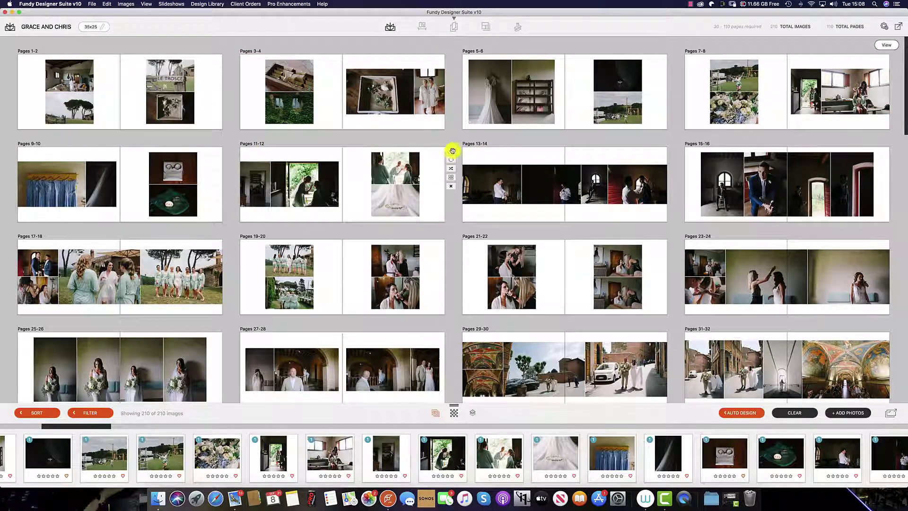
pyautogui.moveTo(449, 150); pyautogui.dragTo(655, 155)
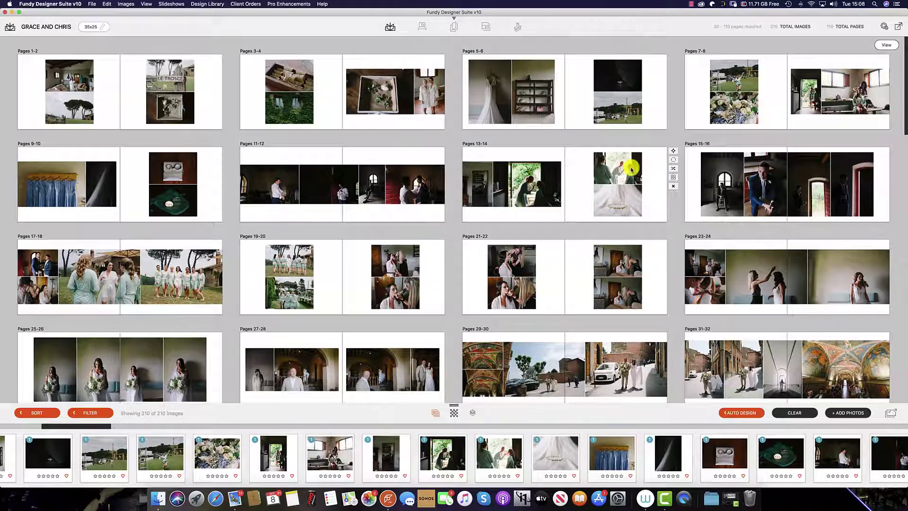
pyautogui.moveTo(620, 168)
pyautogui.mouseDown()
pyautogui.moveTo(416, 183)
pyautogui.moveTo(602, 166)
pyautogui.mouseUp()
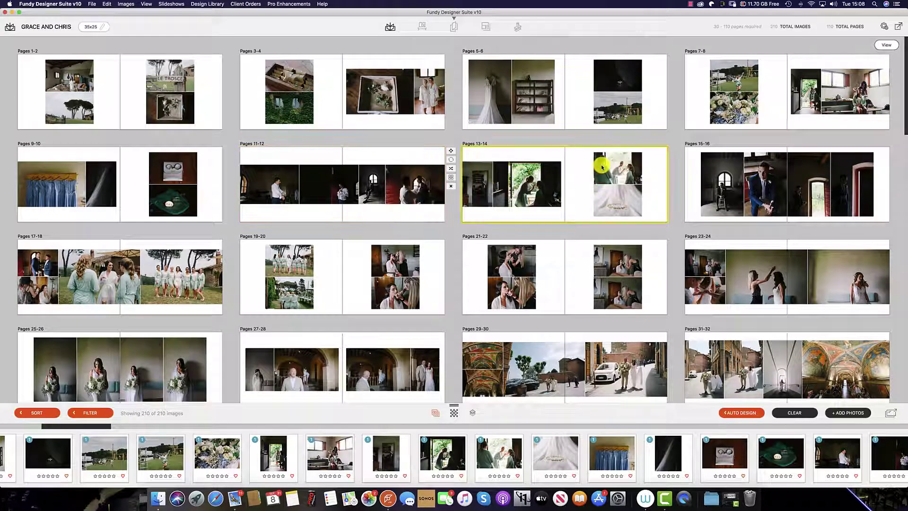
# - Cycle layouts for Pages 13-14 and apply one chosen from the Design Library
pyautogui.click(673, 160)
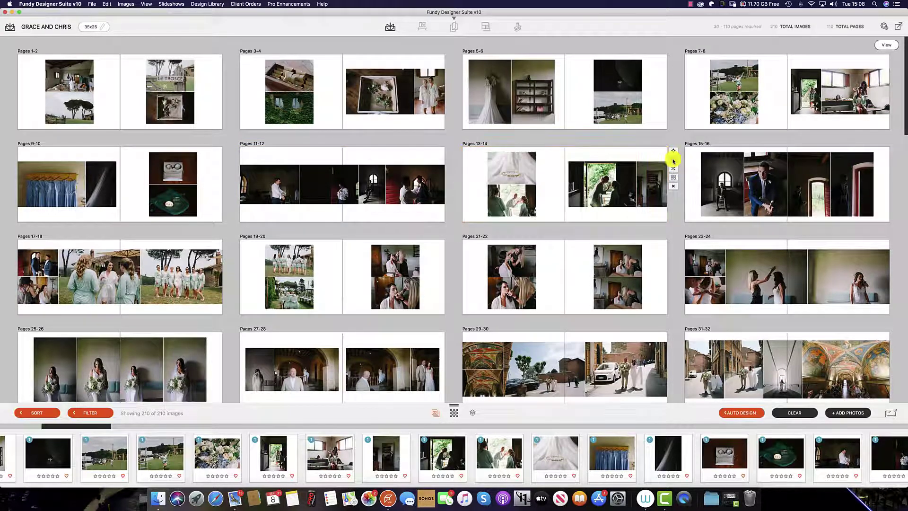
pyautogui.click(673, 160)
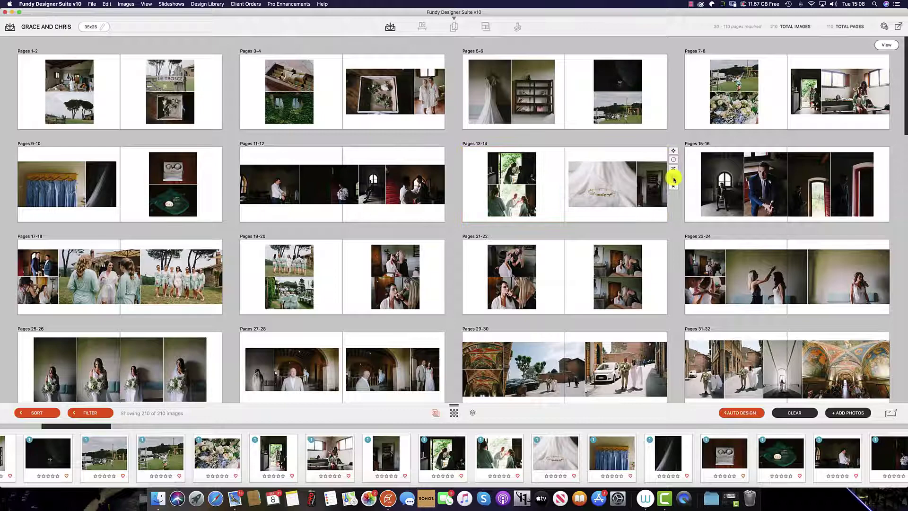
pyautogui.click(673, 178)
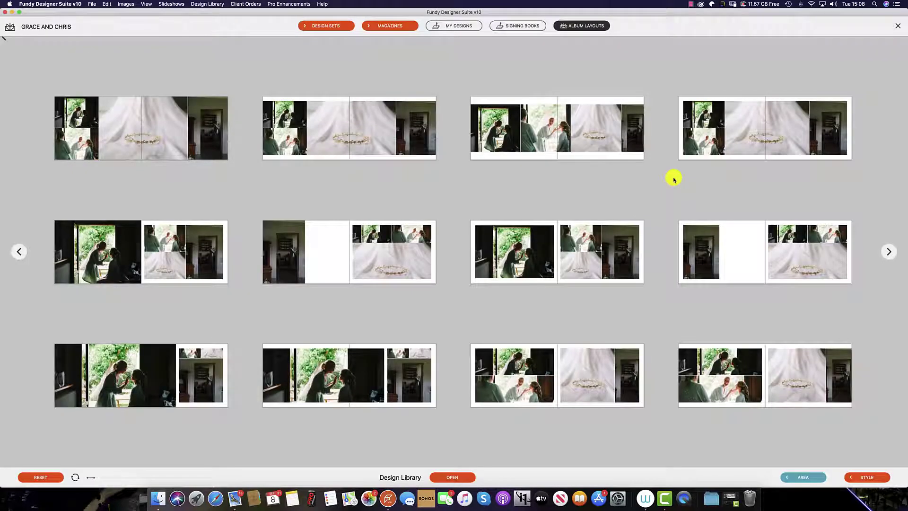
pyautogui.click(571, 257)
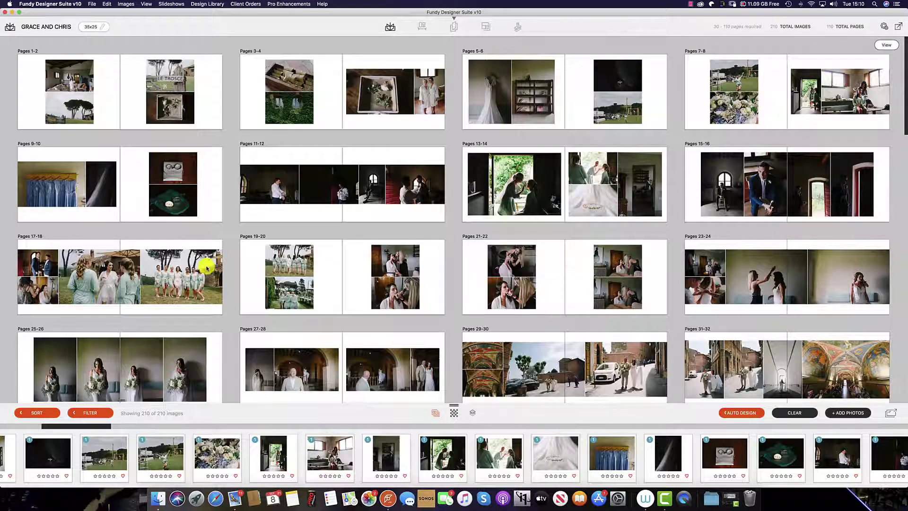
# - Make the bridesmaids line-up photo a full panorama spread
pyautogui.moveTo(207, 267); pyautogui.dragTo(231, 298)
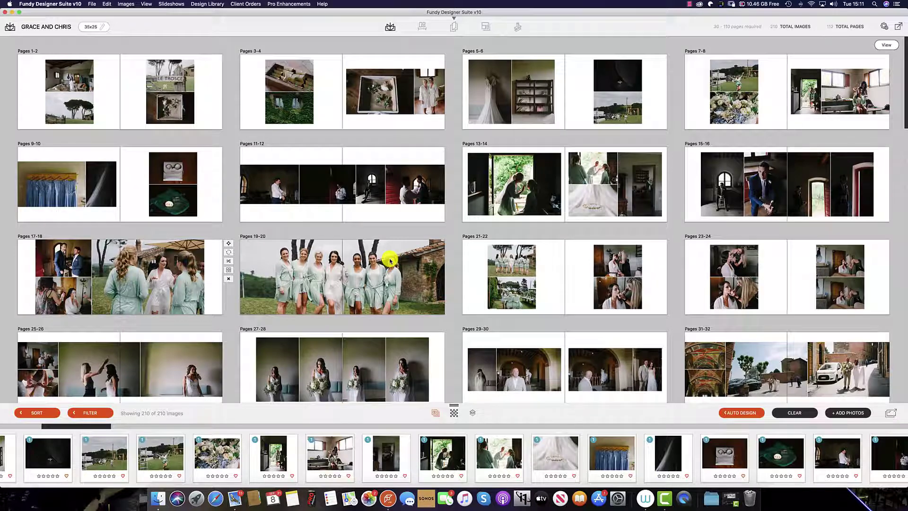
pyautogui.click(390, 190)
pyautogui.moveTo(389, 190); pyautogui.dragTo(385, 186)
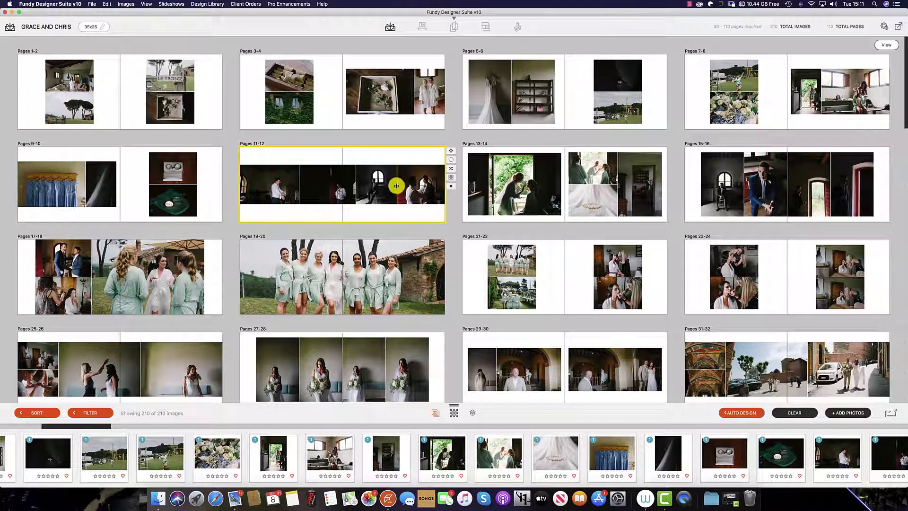
# - Reframe photos on Pages 11-12 and 21-22, then mirror the Pages 21-22 layout
pyautogui.moveTo(385, 186); pyautogui.dragTo(340, 187)
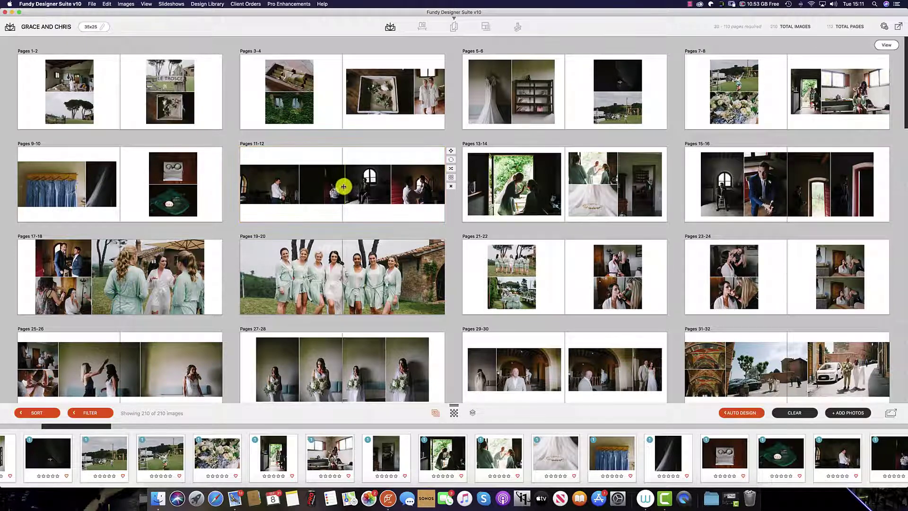
pyautogui.moveTo(511, 274); pyautogui.dragTo(512, 265)
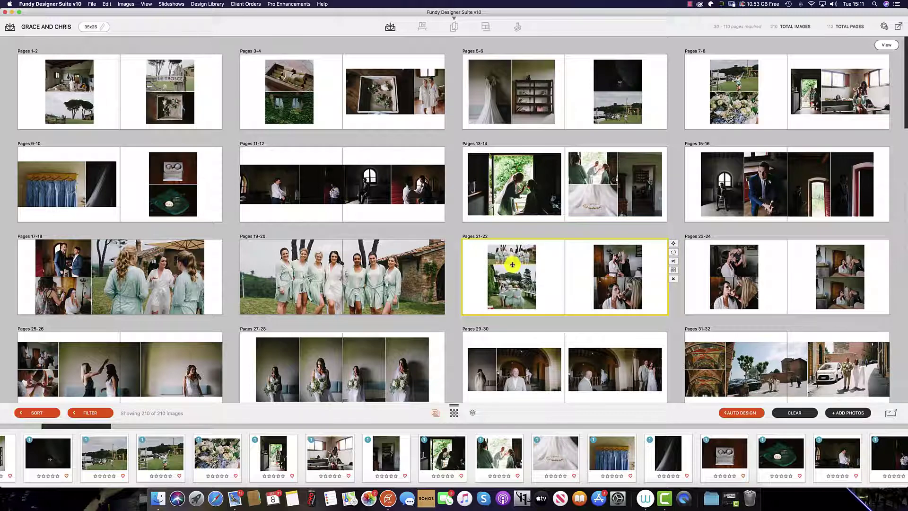
pyautogui.press('f')
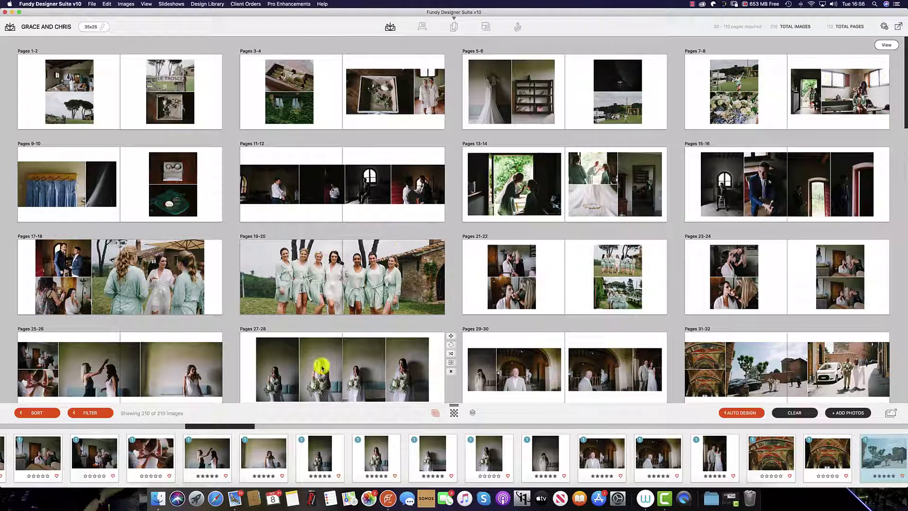
pyautogui.click(95, 412)
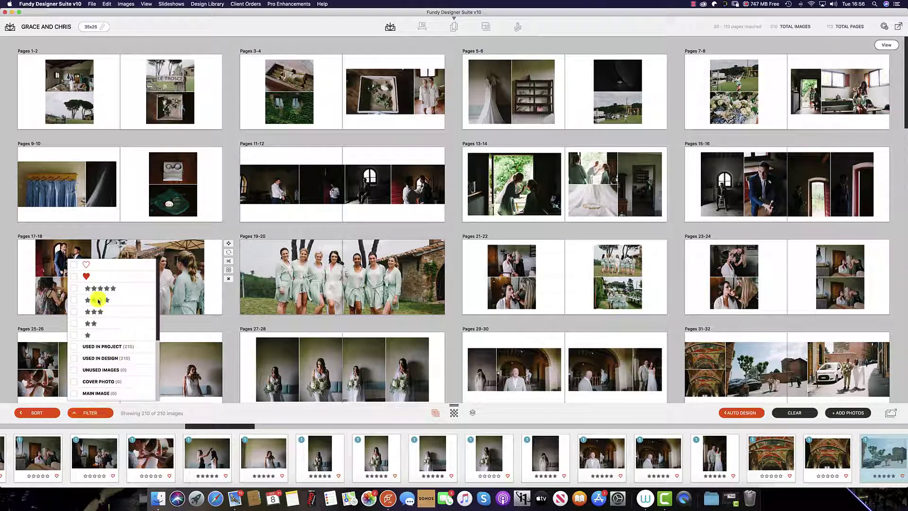
pyautogui.click(74, 289)
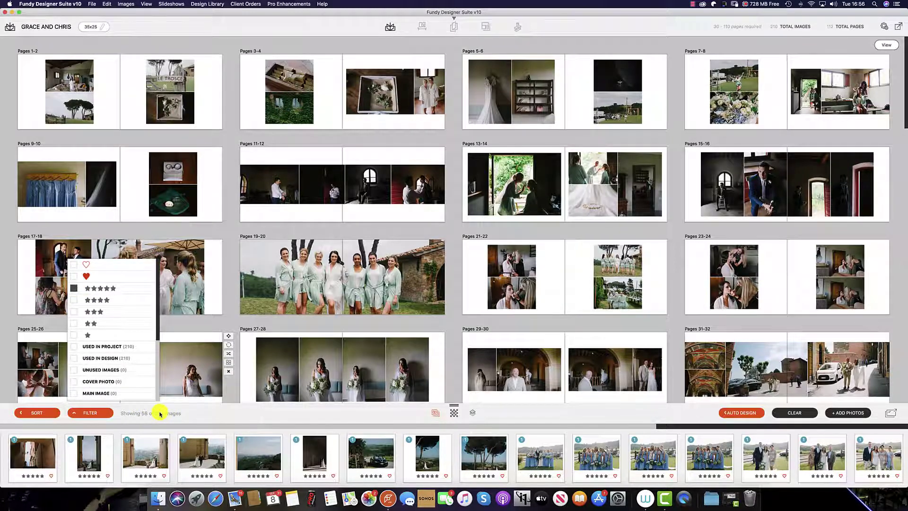
# - Set auto design to use only the 58 filtered images and 50 pages
pyautogui.click(730, 415)
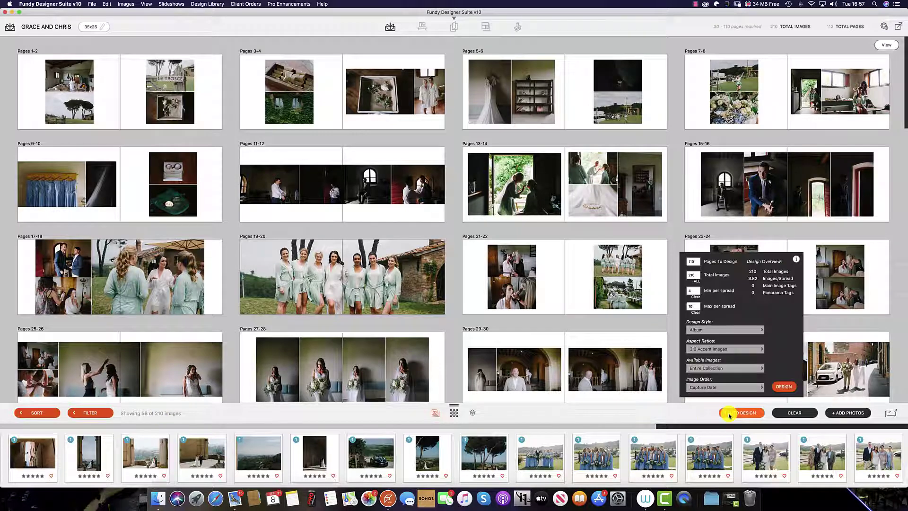
pyautogui.click(754, 369)
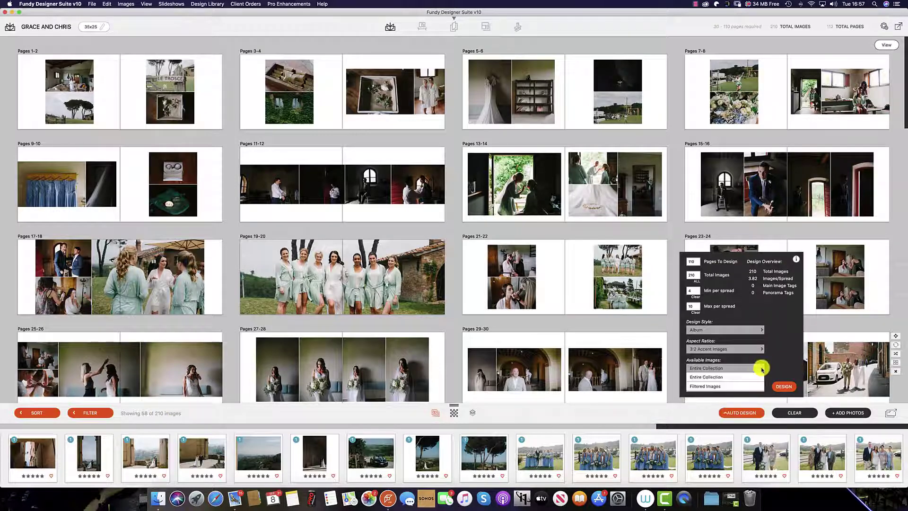
pyautogui.click(725, 387)
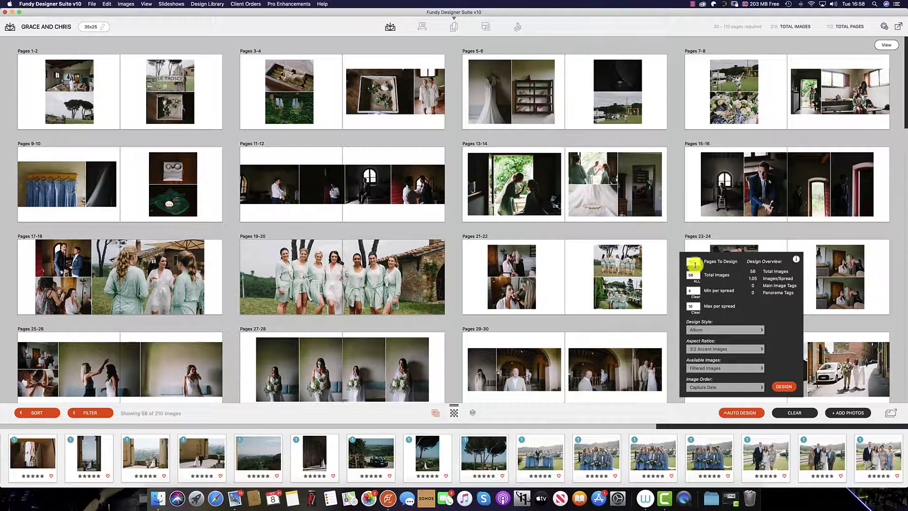
pyautogui.click(695, 278)
pyautogui.doubleClick(694, 260)
pyautogui.write('50')
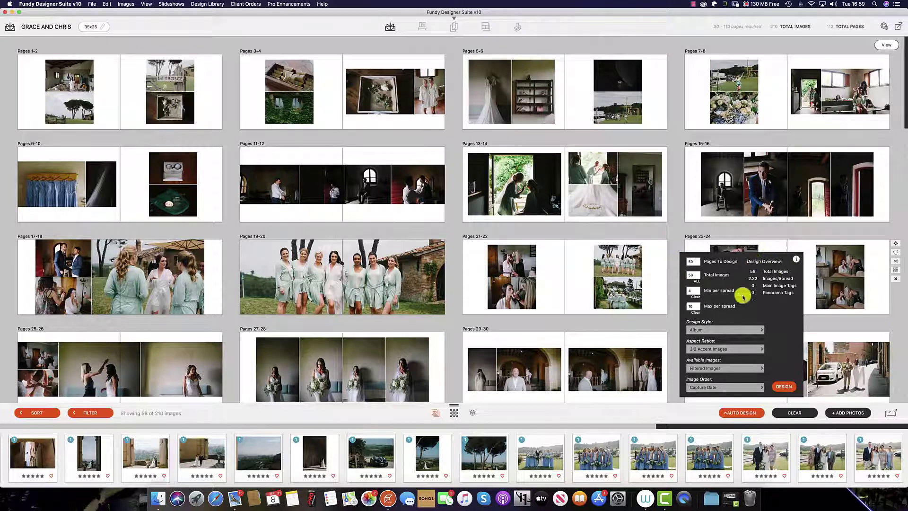
pyautogui.moveTo(121, 276)
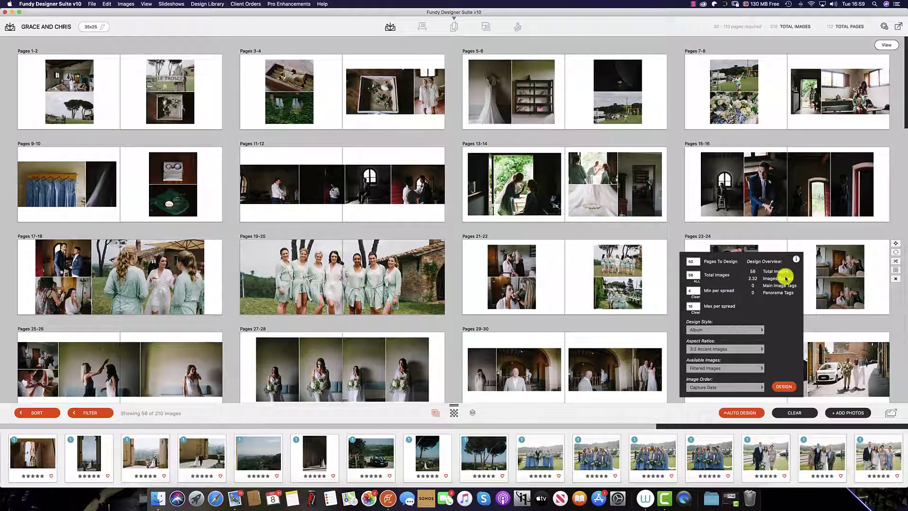
# - Keep Album style, set 3:2 All Images ratio and request the redesign
pyautogui.click(762, 329)
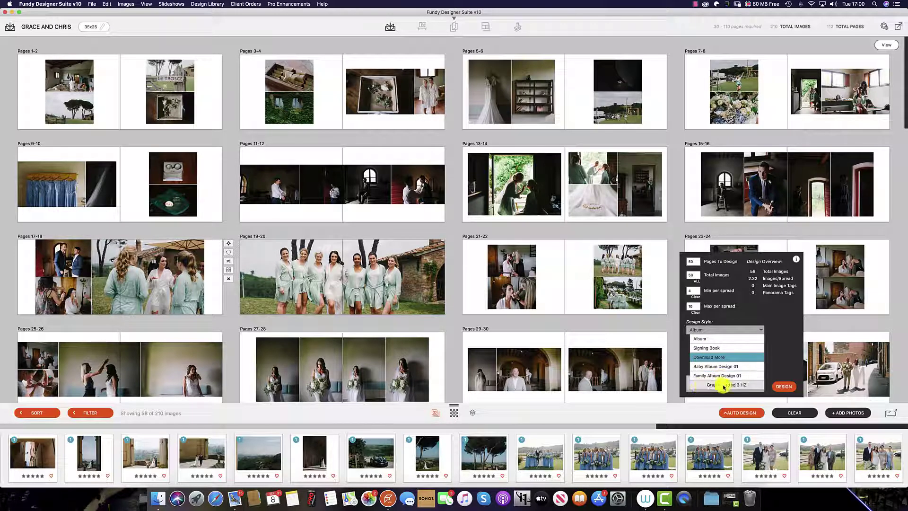
pyautogui.click(761, 332)
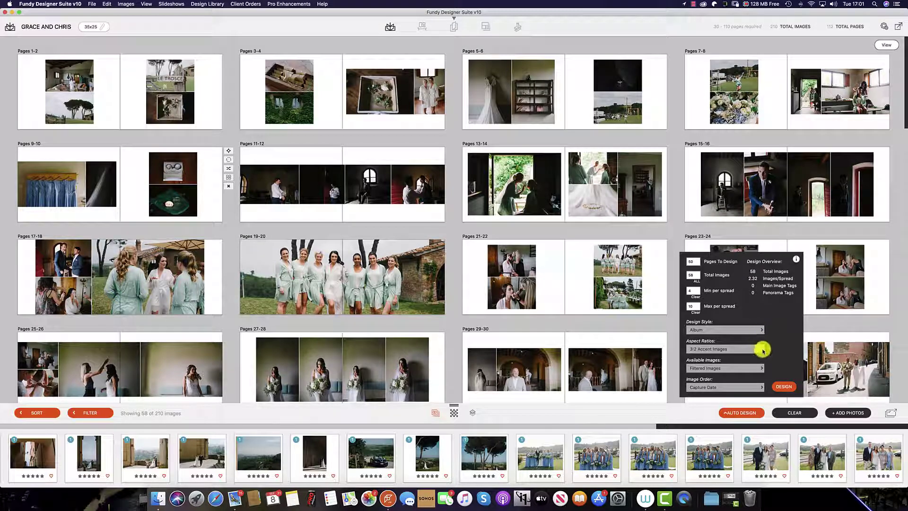
pyautogui.click(762, 349)
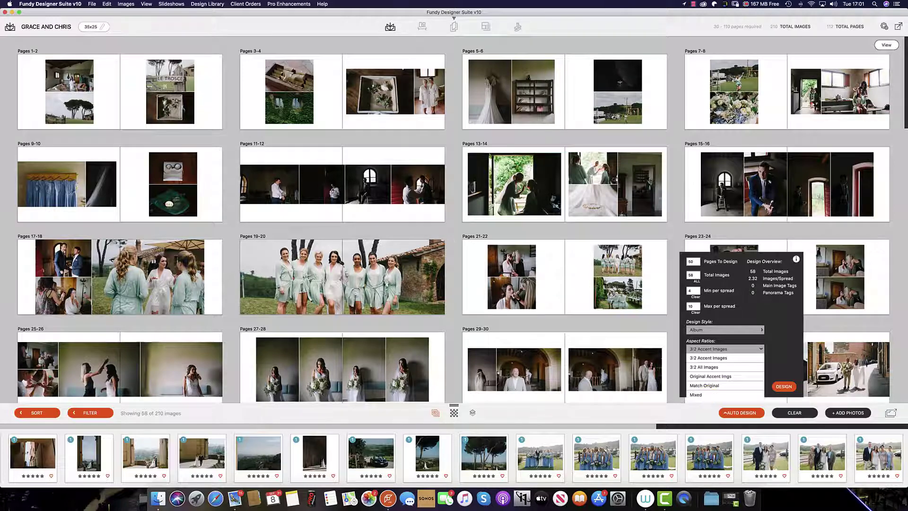
pyautogui.click(727, 368)
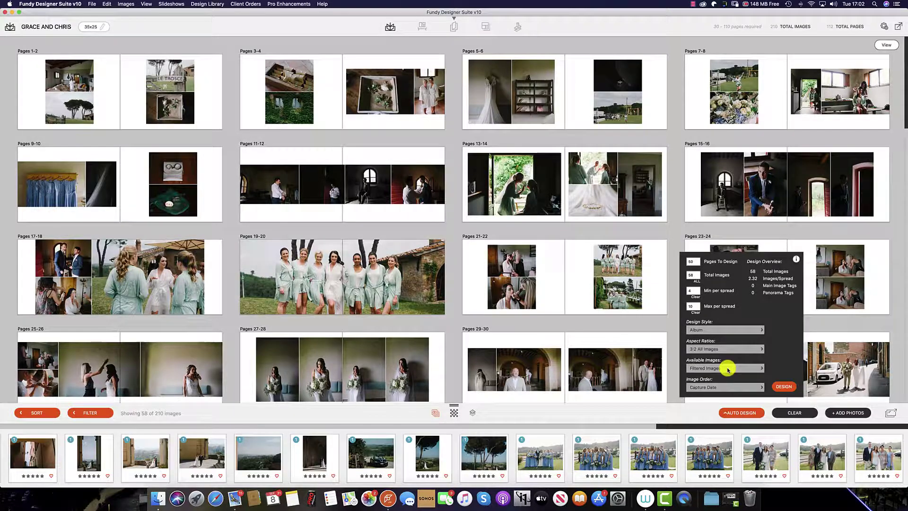
pyautogui.click(784, 386)
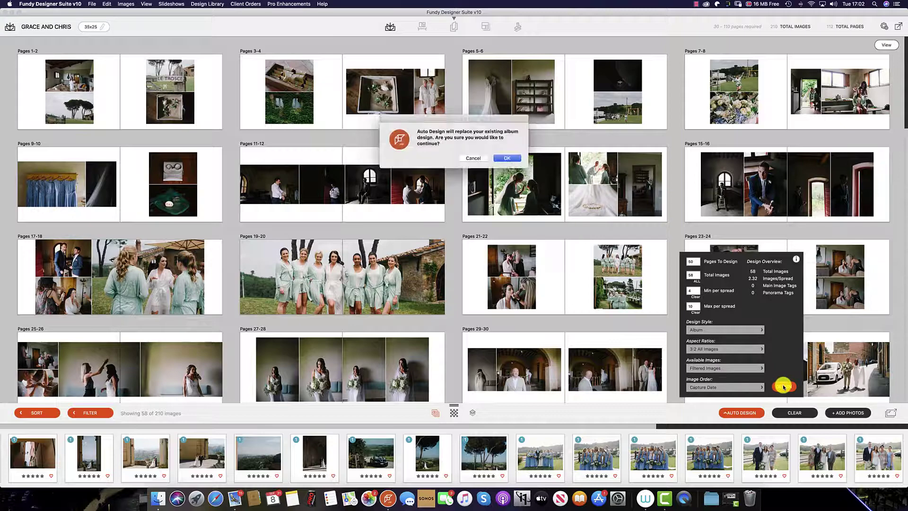
# - Confirm replacing the album with the new 50-page design
pyautogui.click(509, 160)
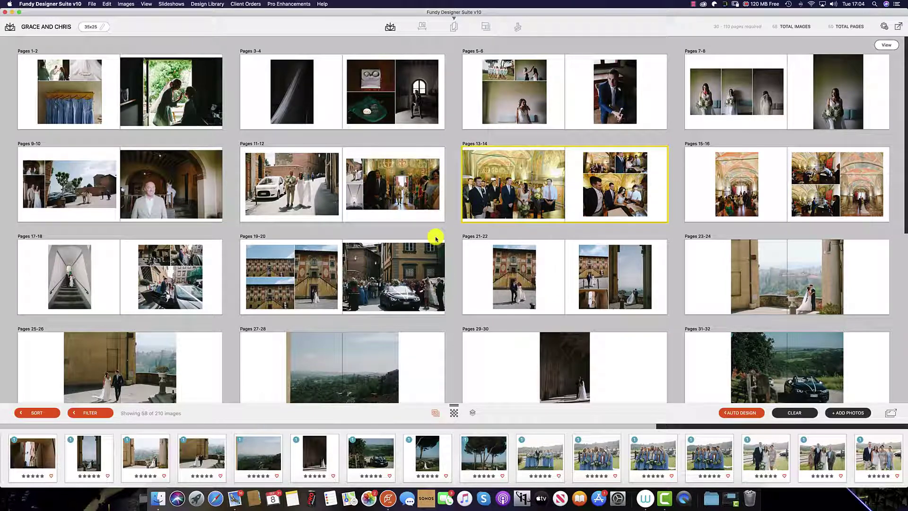
pyautogui.scroll(-2, 417, 267)
pyautogui.scroll(-1, 412, 263)
pyautogui.scroll(-2, 413, 264)
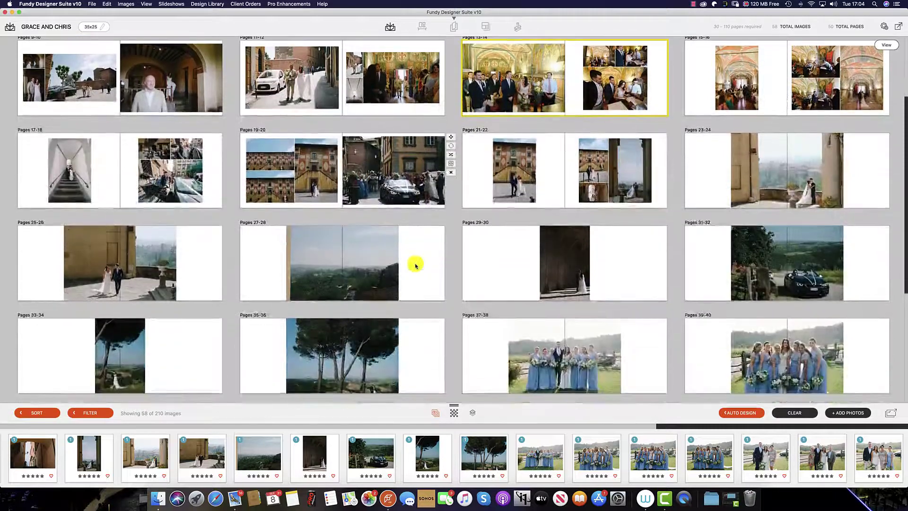
pyautogui.scroll(-2, 416, 265)
pyautogui.scroll(-2, 416, 266)
pyautogui.scroll(-2, 415, 265)
pyautogui.scroll(-2, 416, 264)
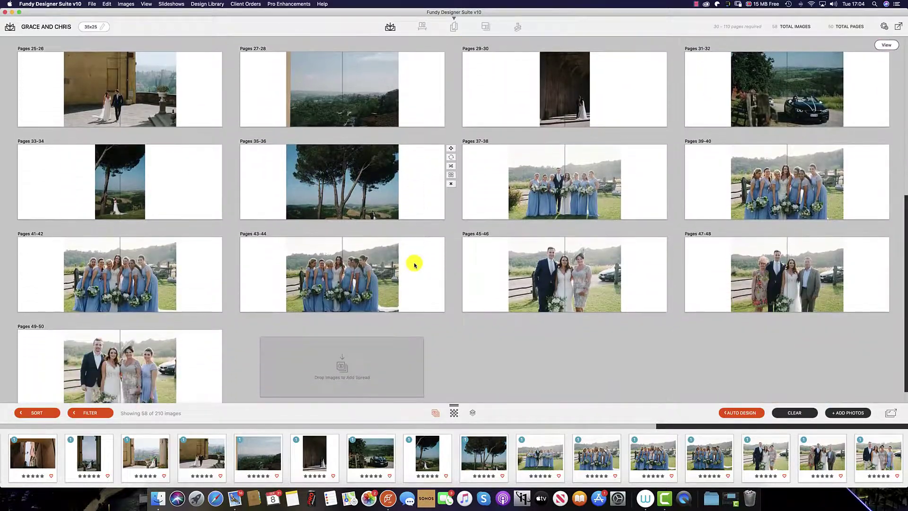
pyautogui.scroll(3, 415, 265)
pyautogui.scroll(8, 415, 265)
pyautogui.scroll(2, 416, 265)
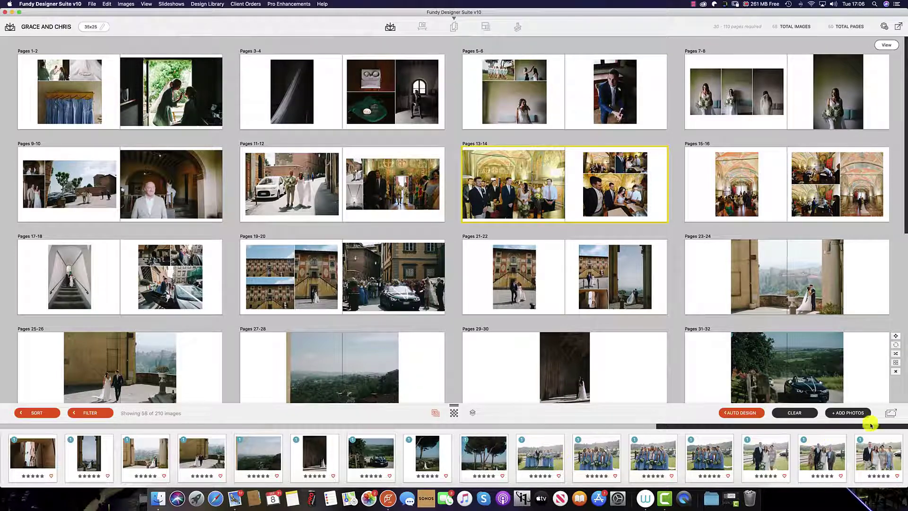
# - Browse the photos in single-image view and select the hilltop landscape
pyautogui.doubleClick(828, 449)
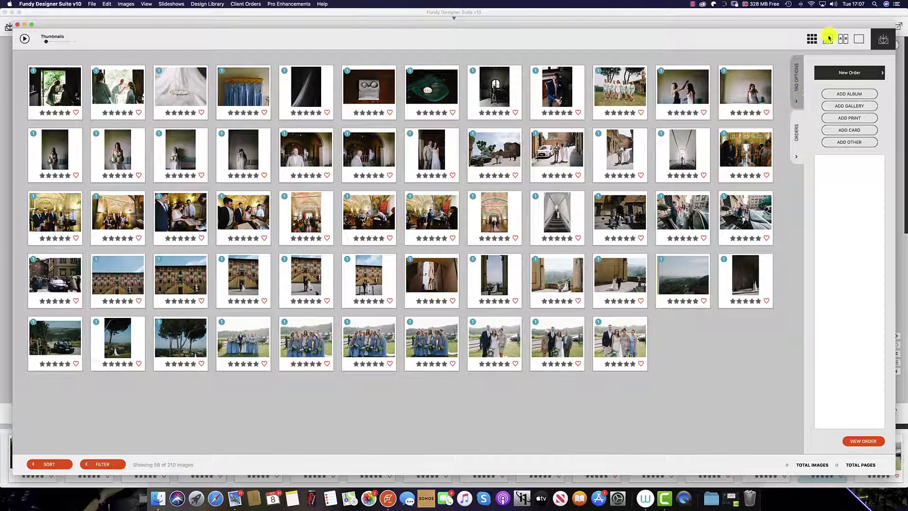
pyautogui.click(828, 39)
pyautogui.click(843, 38)
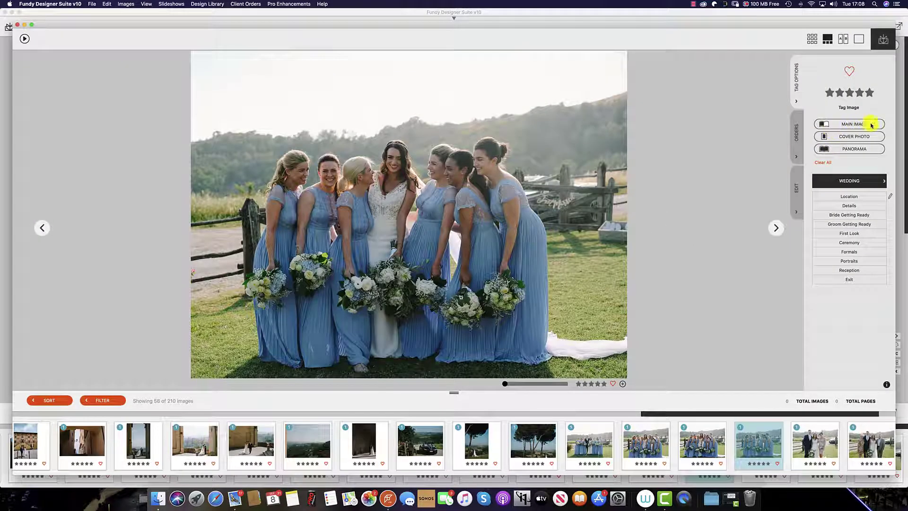
pyautogui.click(867, 149)
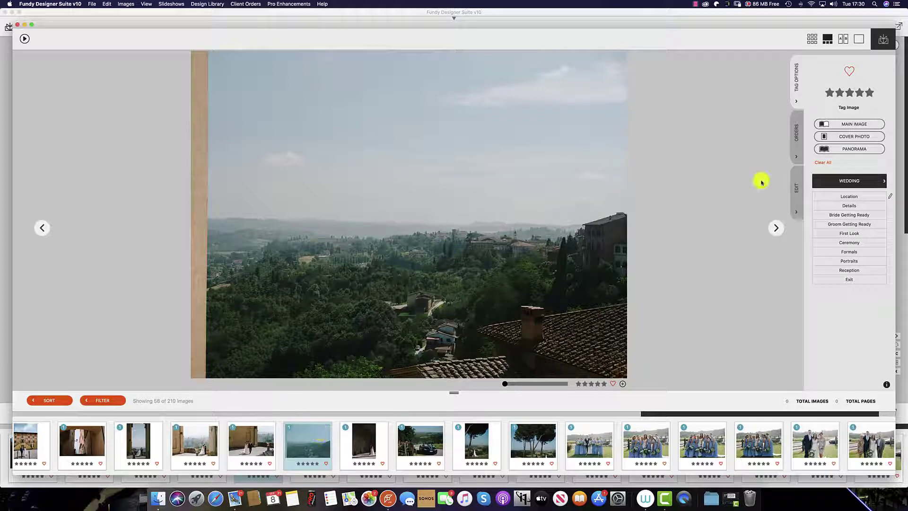
# - Tag the landscape as the Cover Photo and return to the album spreads
pyautogui.click(847, 140)
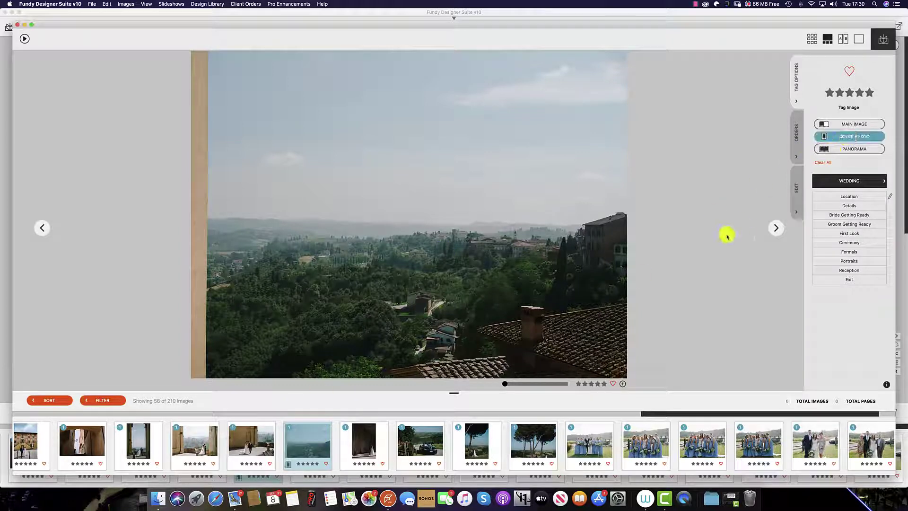
pyautogui.click(317, 451)
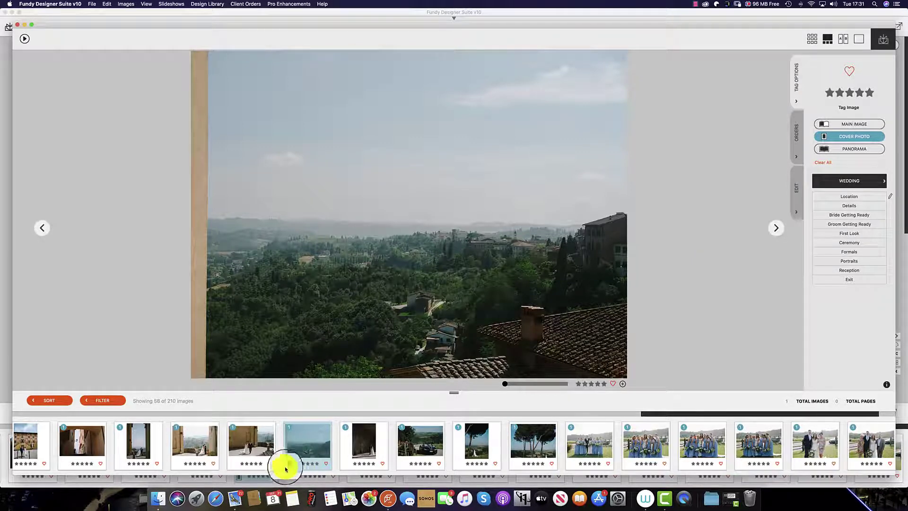
pyautogui.moveTo(289, 464)
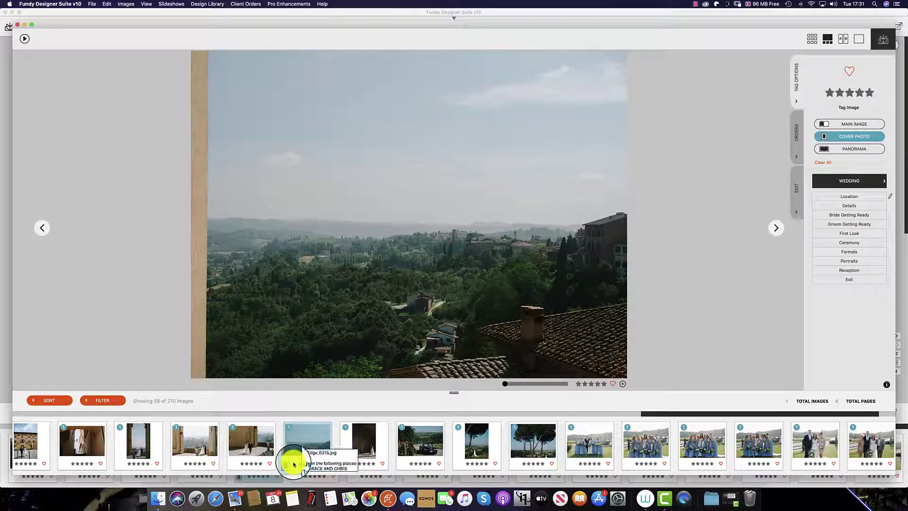
pyautogui.click(432, 447)
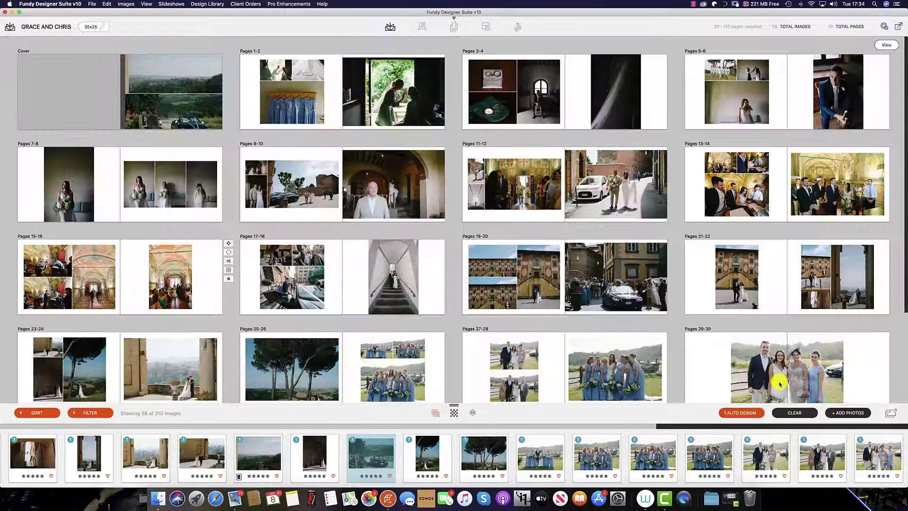
# - Rerun auto design so the landscape fills the cover, then view the cover photo large
pyautogui.click(738, 412)
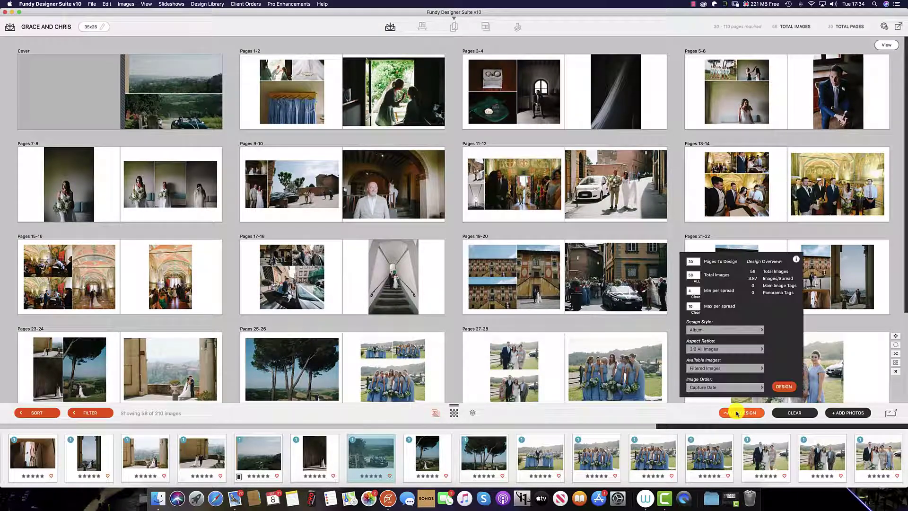
pyautogui.click(787, 387)
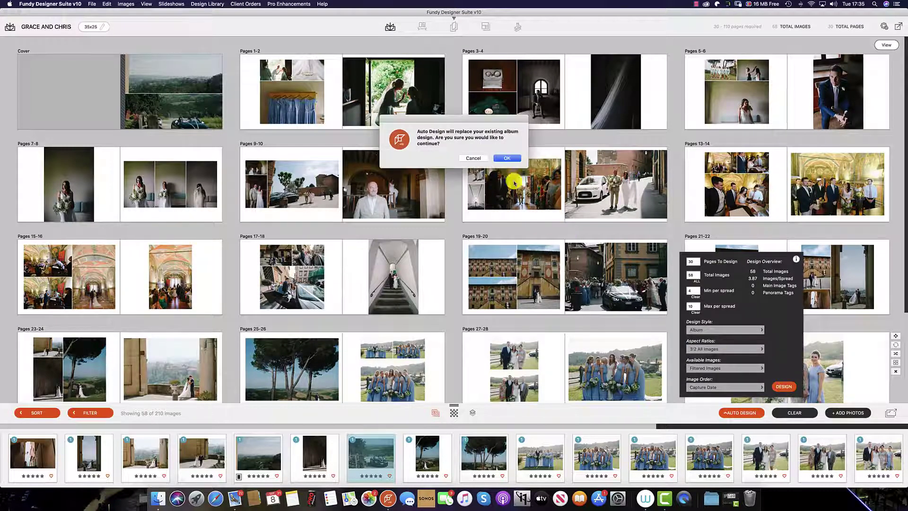
pyautogui.click(508, 159)
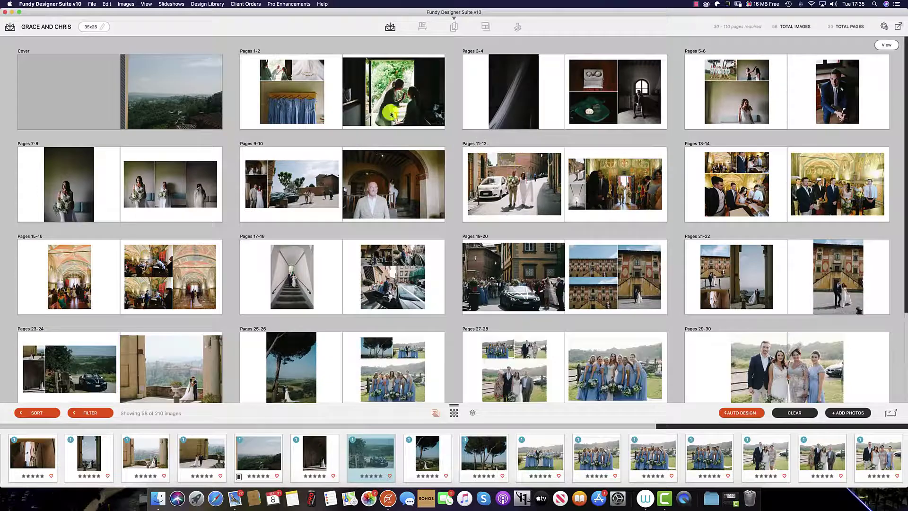
pyautogui.doubleClick(149, 106)
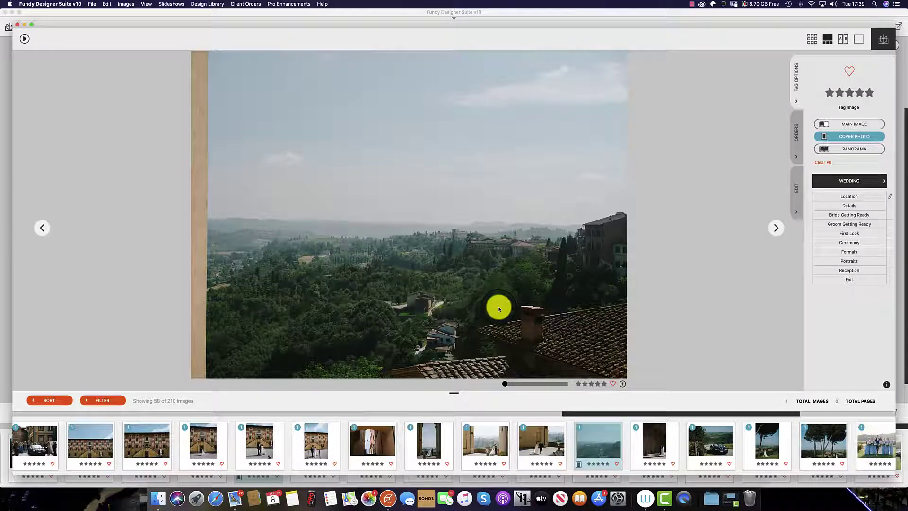
pyautogui.hscroll(2, 696, 440)
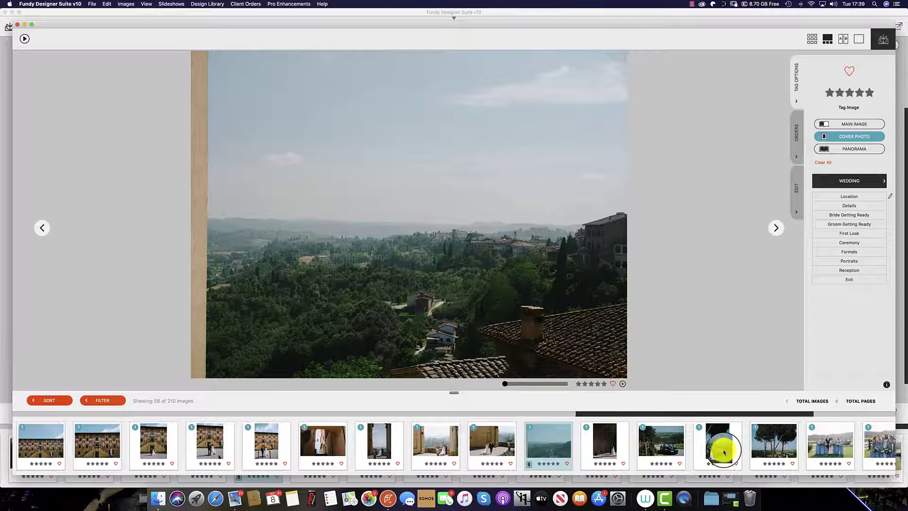
# - Tag the pine-trees photo of the couple as a panorama
pyautogui.click(758, 444)
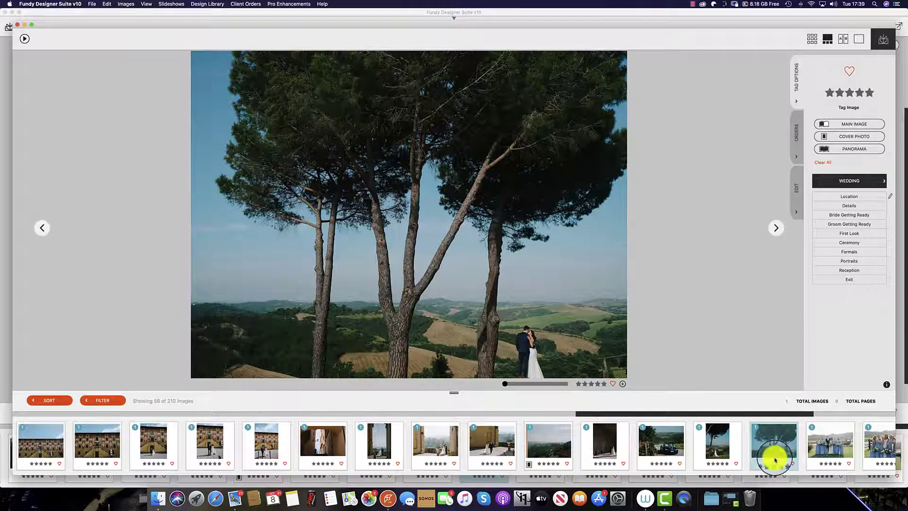
pyautogui.press('p')
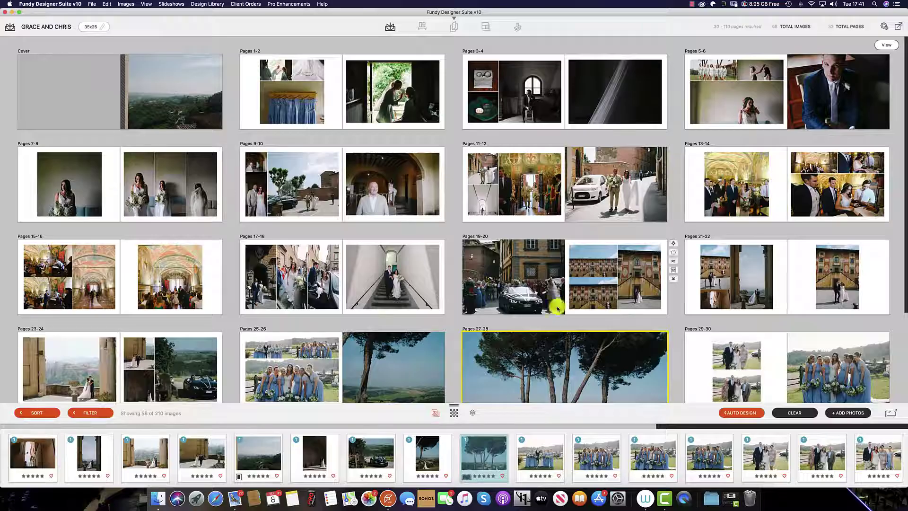
# - Rerun Auto Design, replacing the layout, and reframe the Pages 27-28 panorama on landscape and couple
pyautogui.click(738, 410)
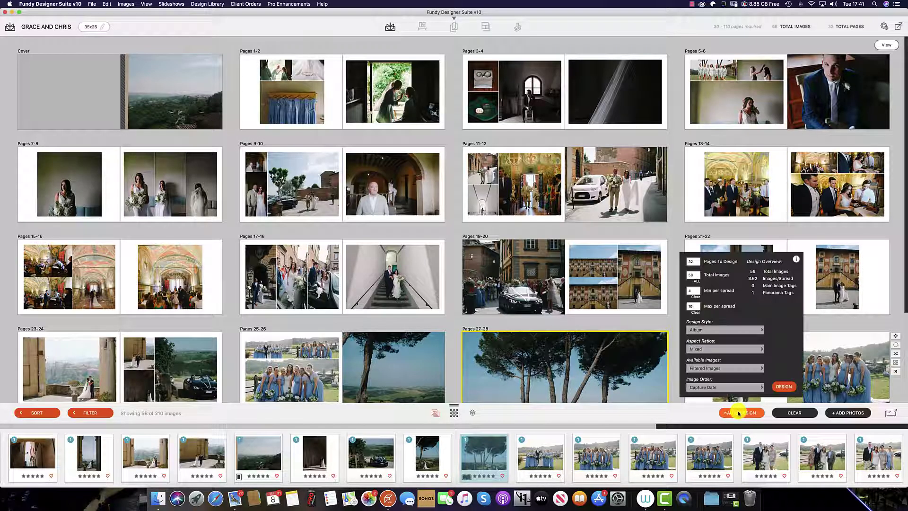
pyautogui.click(779, 385)
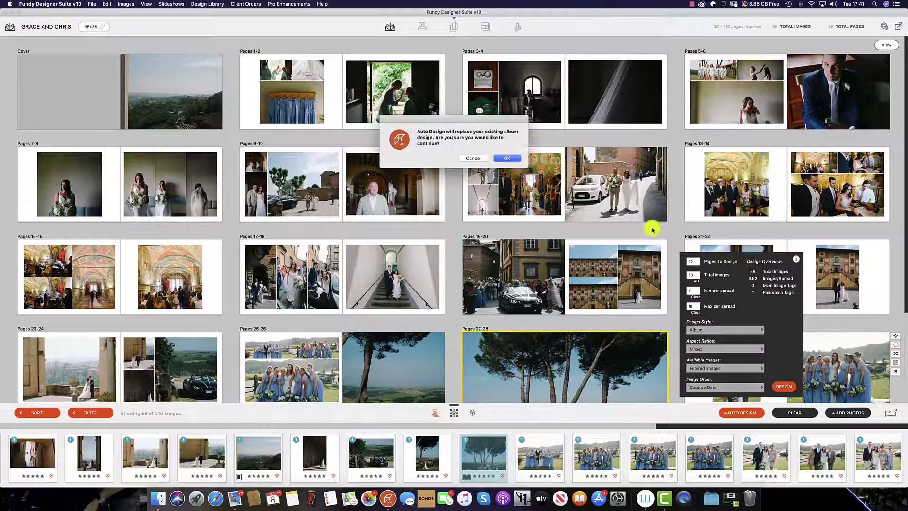
pyautogui.click(508, 158)
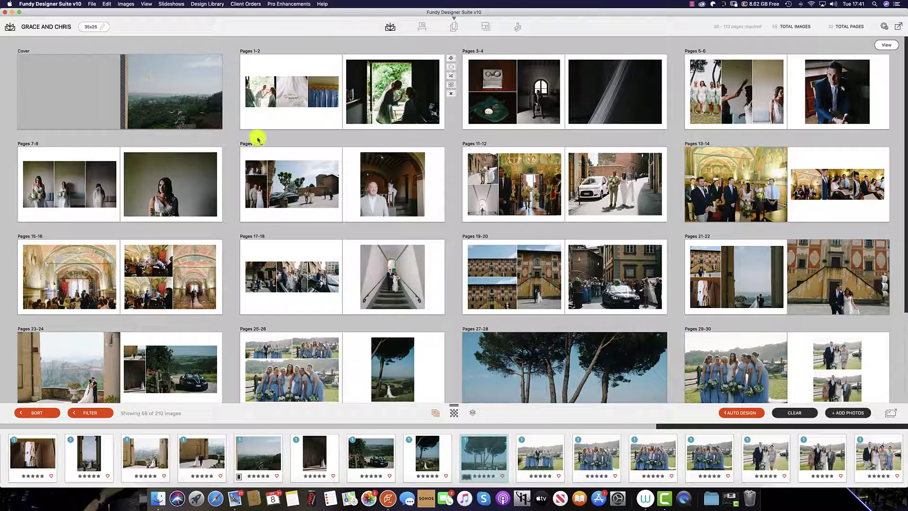
pyautogui.scroll(-2, 537, 273)
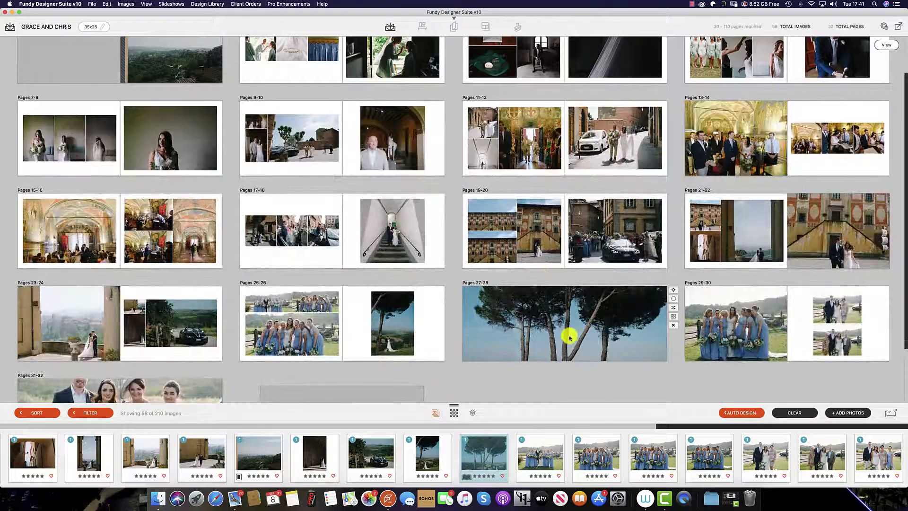
pyautogui.moveTo(607, 343); pyautogui.dragTo(600, 301)
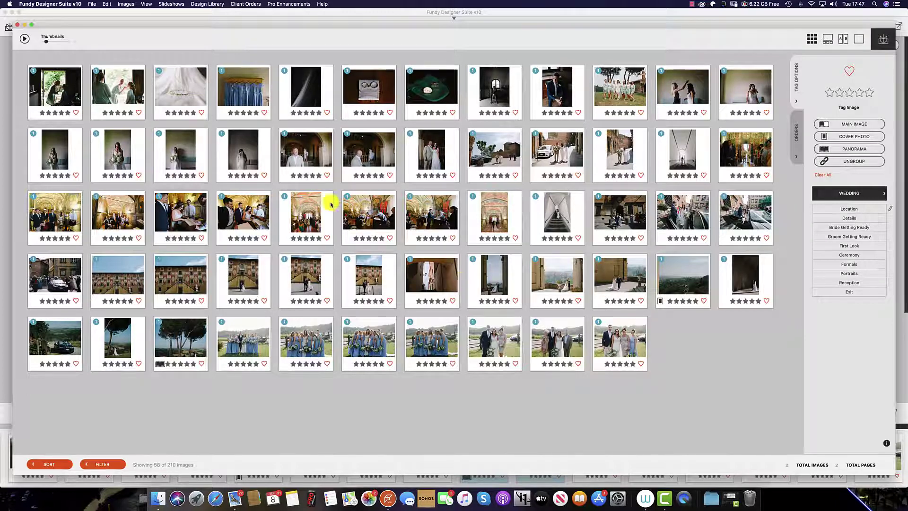
# - Group the three dress-detail photos (white fabric, blue dresses, dark fabric)
pyautogui.click(57, 98)
pyautogui.click(104, 93)
pyautogui.click(183, 93)
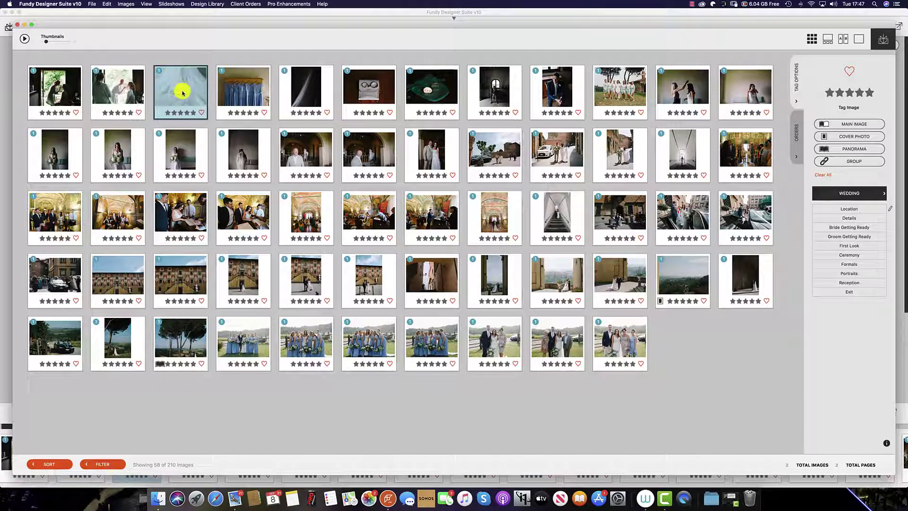
pyautogui.keyDown('super'); pyautogui.click(235, 89); pyautogui.keyUp('super')
pyautogui.keyDown('super'); pyautogui.click(298, 93); pyautogui.keyUp('super')
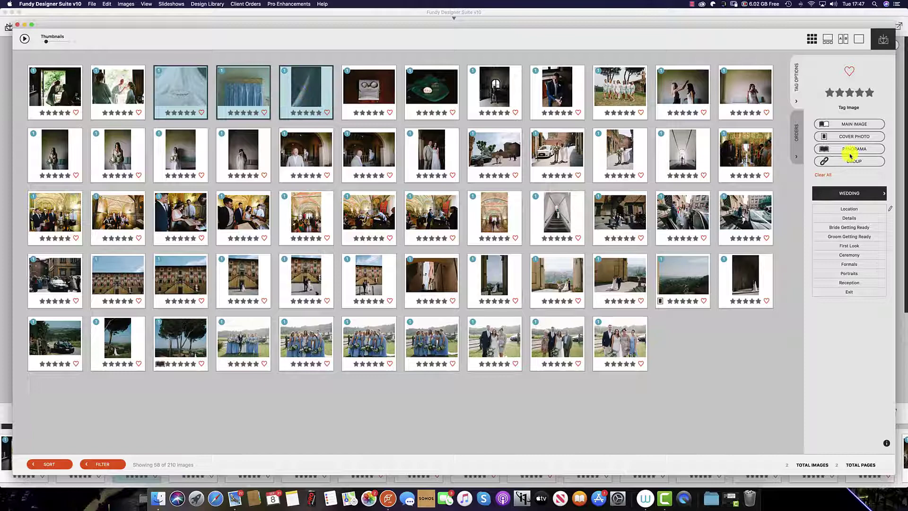
pyautogui.click(853, 162)
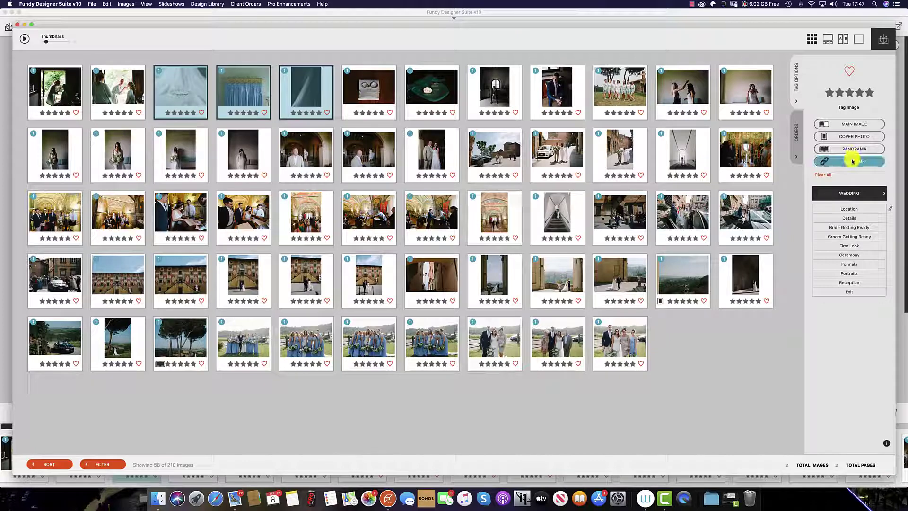
# - Group the rings, ring box, doorway and groom photos with the group shortcut
pyautogui.click(365, 91)
pyautogui.keyDown('super'); pyautogui.click(429, 88); pyautogui.keyUp('super')
pyautogui.keyDown('super'); pyautogui.click(497, 90); pyautogui.keyUp('super')
pyautogui.keyDown('super'); pyautogui.click(571, 91); pyautogui.keyUp('super')
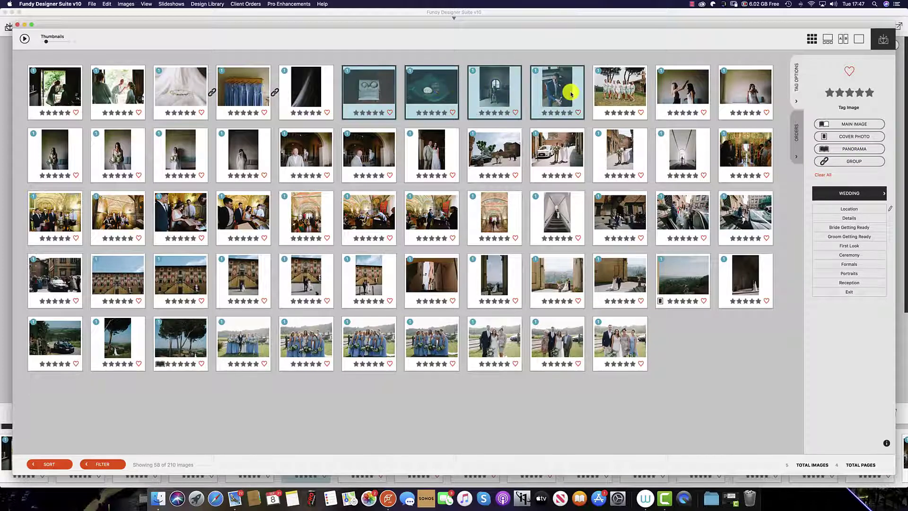
pyautogui.press('super+g')
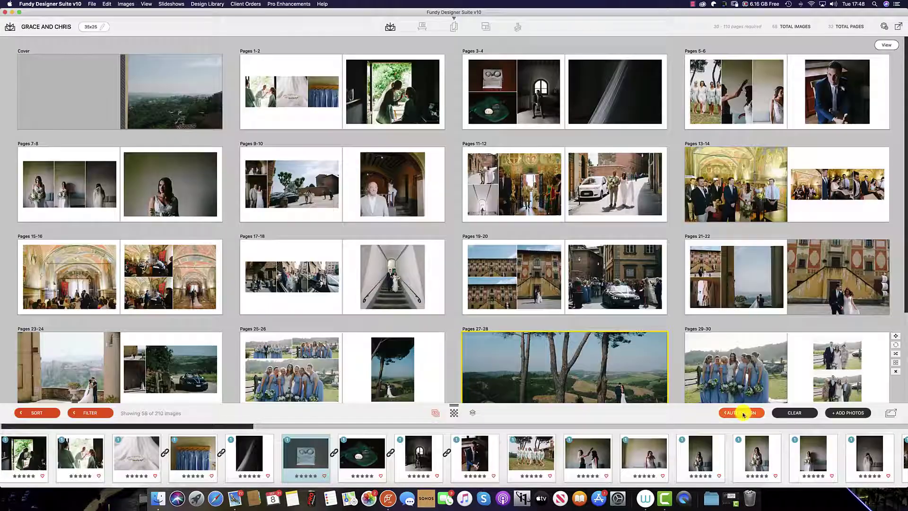
# - Rerun Auto Design, replacing the existing layout so grouped photos share spreads
pyautogui.click(729, 413)
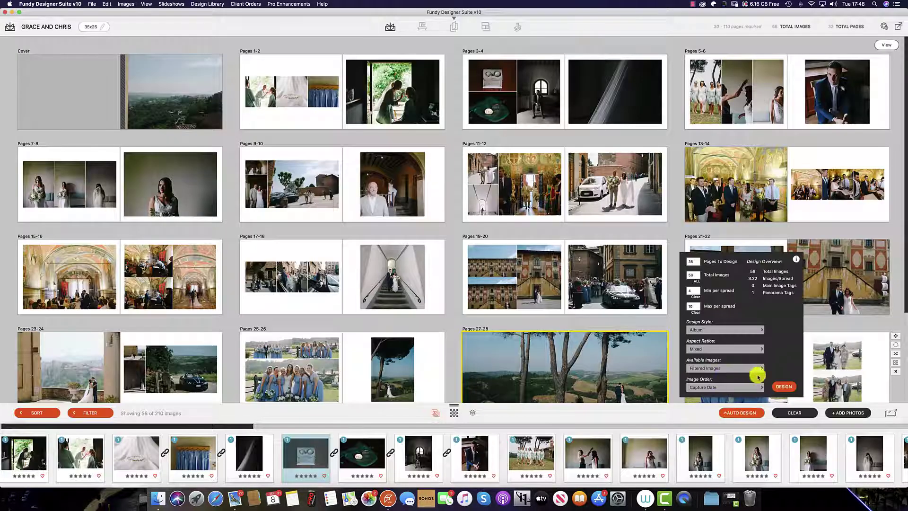
pyautogui.click(778, 386)
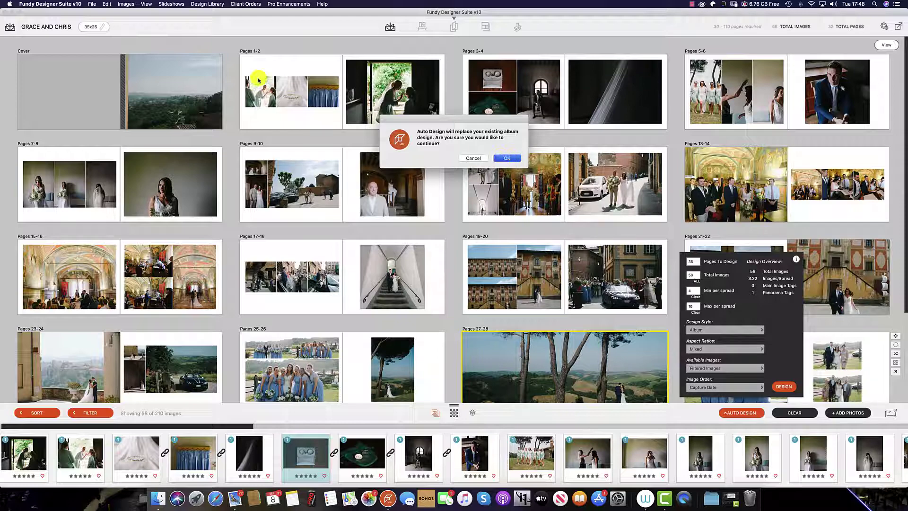
pyautogui.click(514, 158)
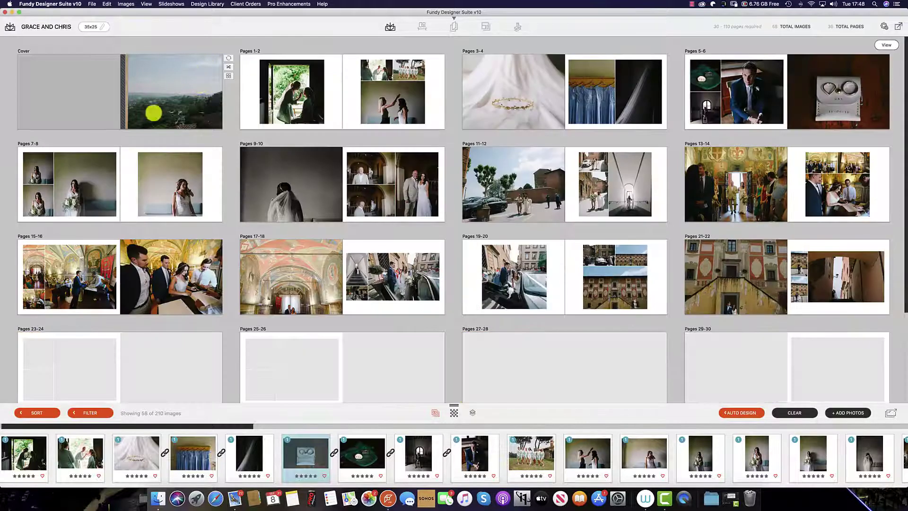
pyautogui.scroll(-2, 547, 217)
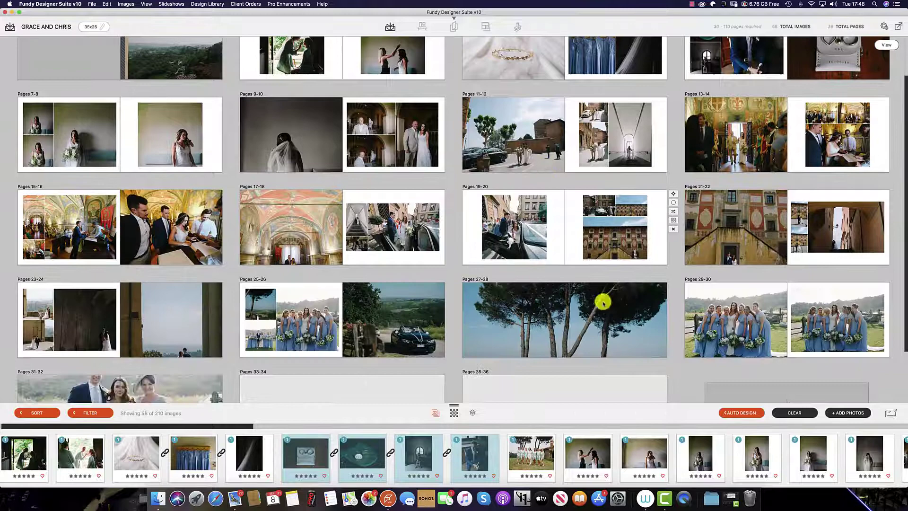
pyautogui.scroll(2, 600, 227)
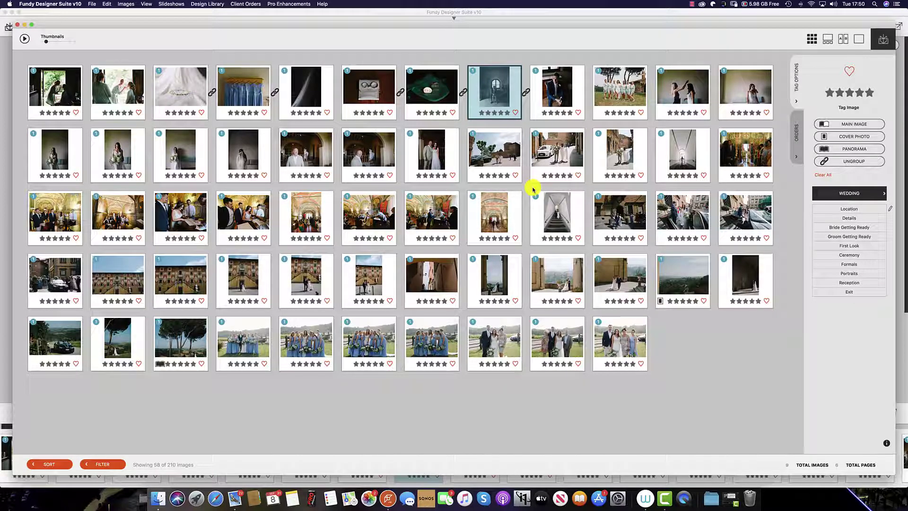
# - Tag the doorway photo as its group's main image
pyautogui.click(499, 84)
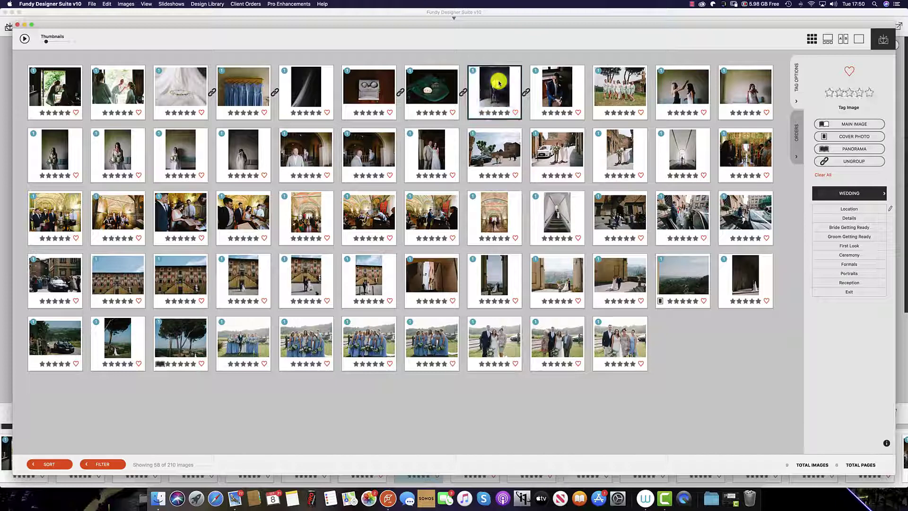
pyautogui.click(848, 125)
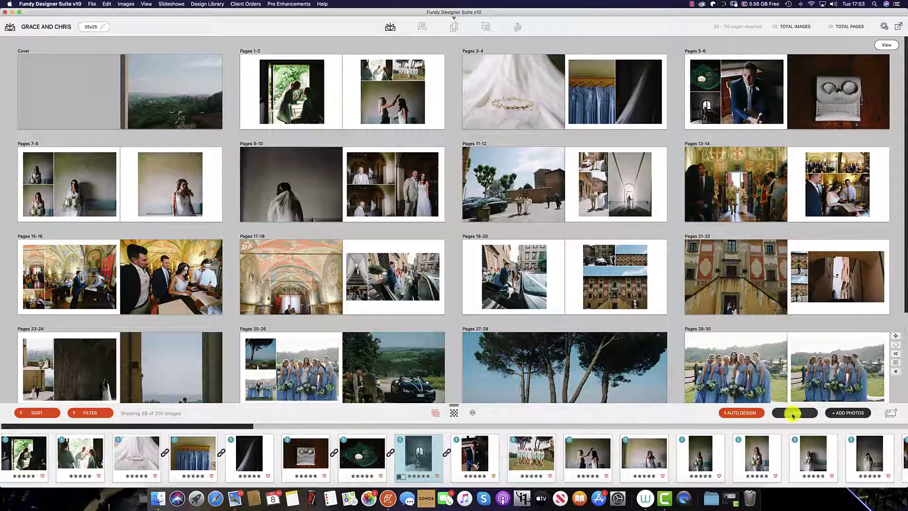
# - Rerun Auto Design, replacing the layout so the doorway main image gets its own page
pyautogui.click(741, 414)
pyautogui.click(784, 386)
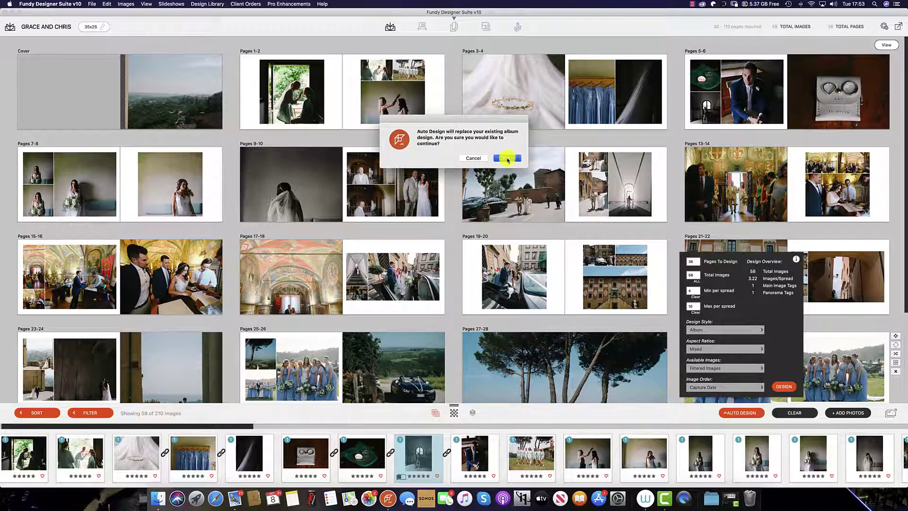
pyautogui.click(507, 159)
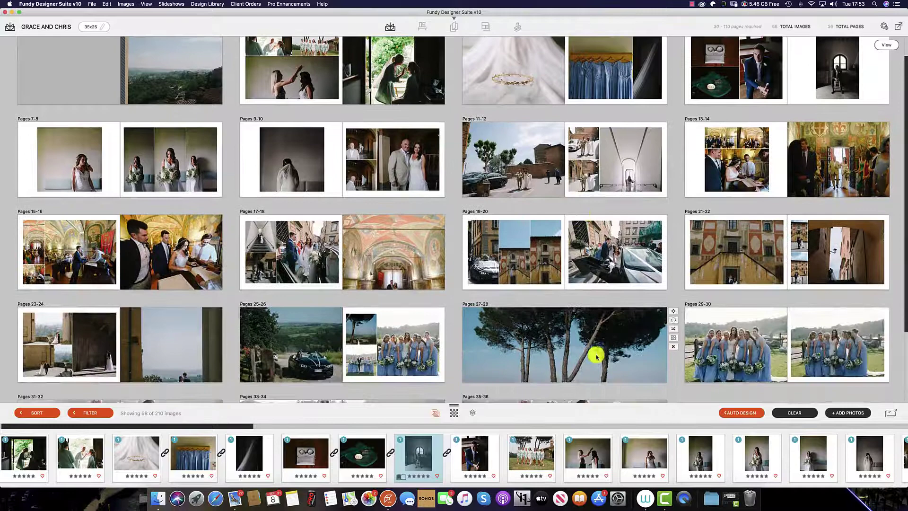
pyautogui.moveTo(595, 355); pyautogui.dragTo(622, 310)
pyautogui.scroll(1, 647, 279)
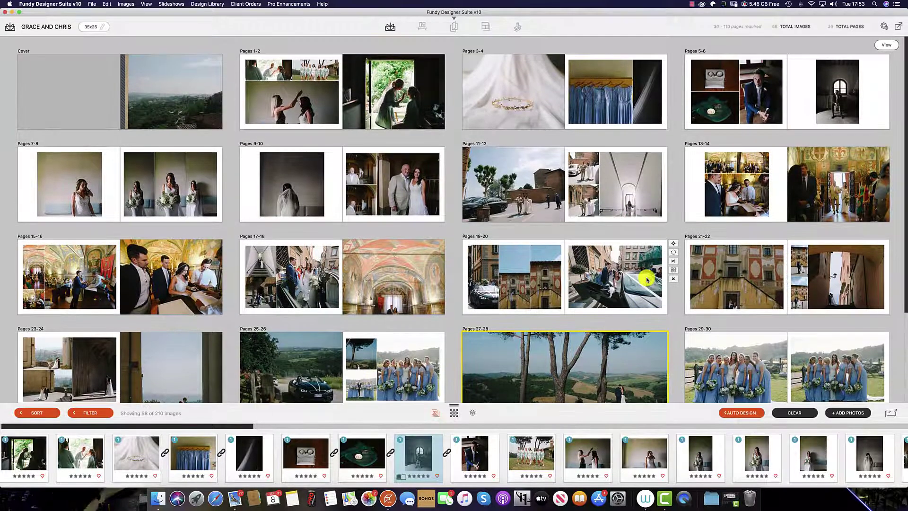